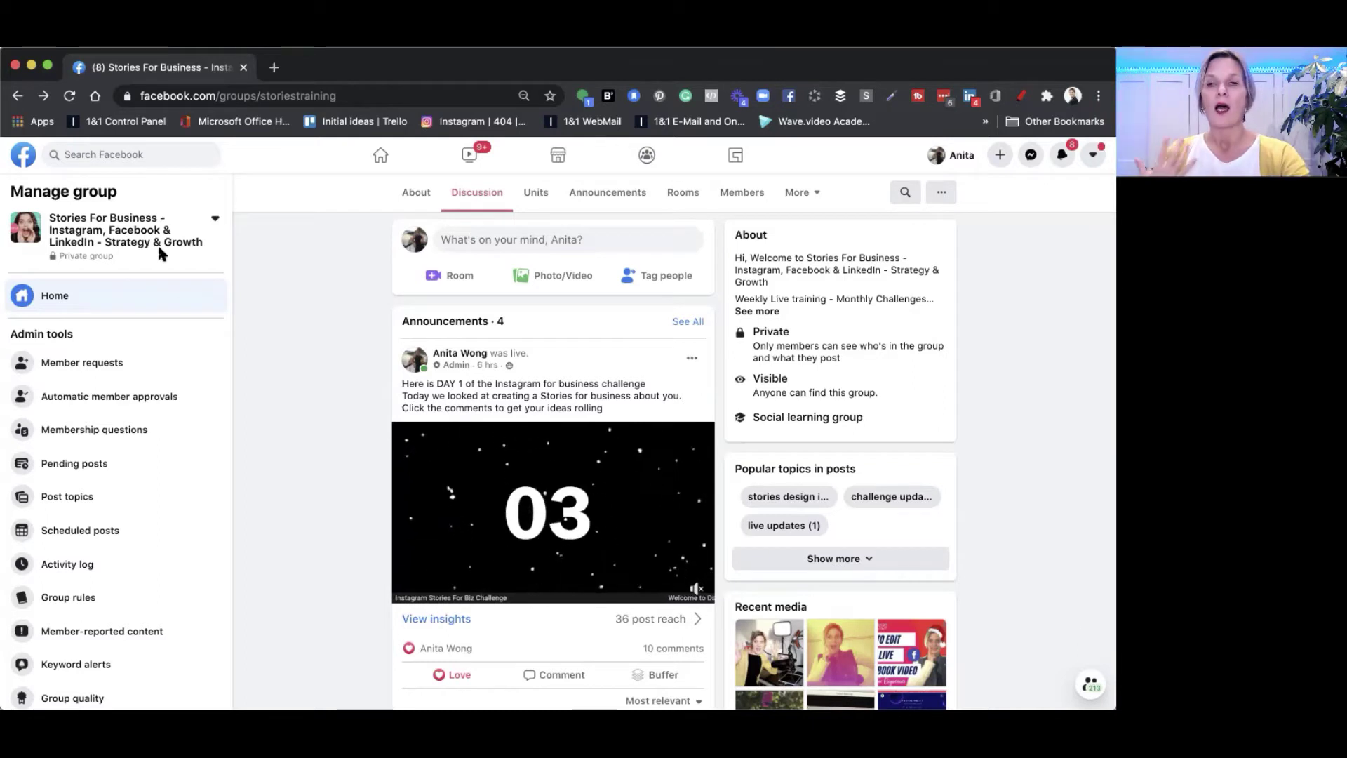
Browse the group feed and open the Challenge Day 1 live replay in the video viewer
scroll(482, 344, down, 1)
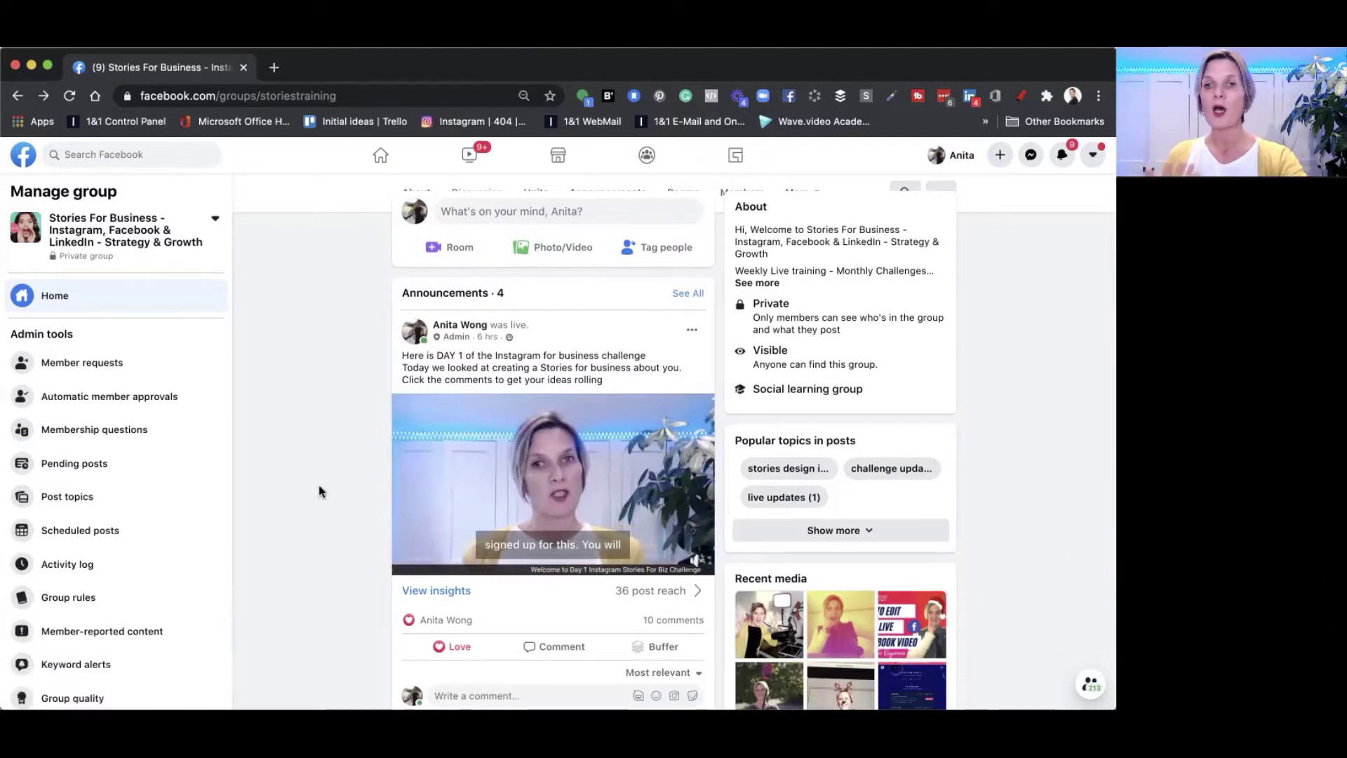
scroll(417, 488, up, 2)
scroll(417, 491, up, 3)
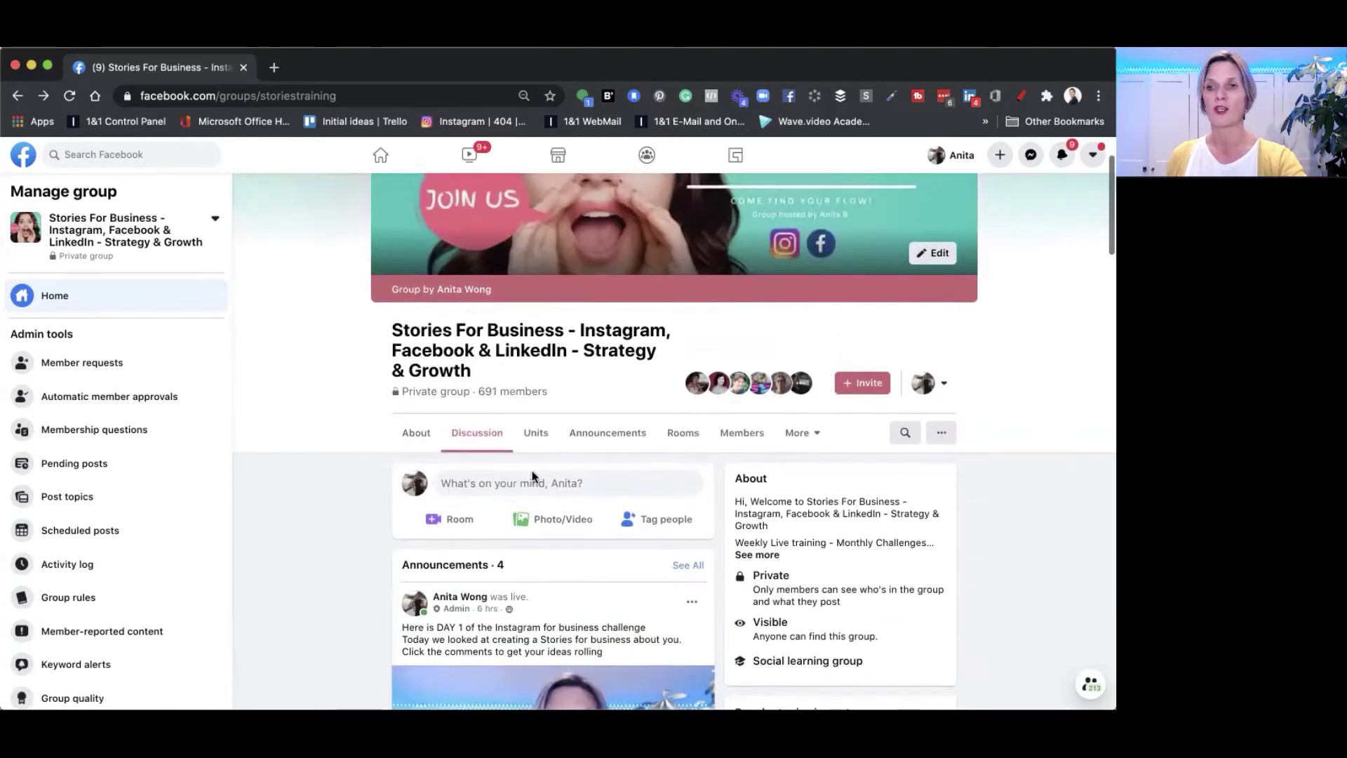
click(801, 431)
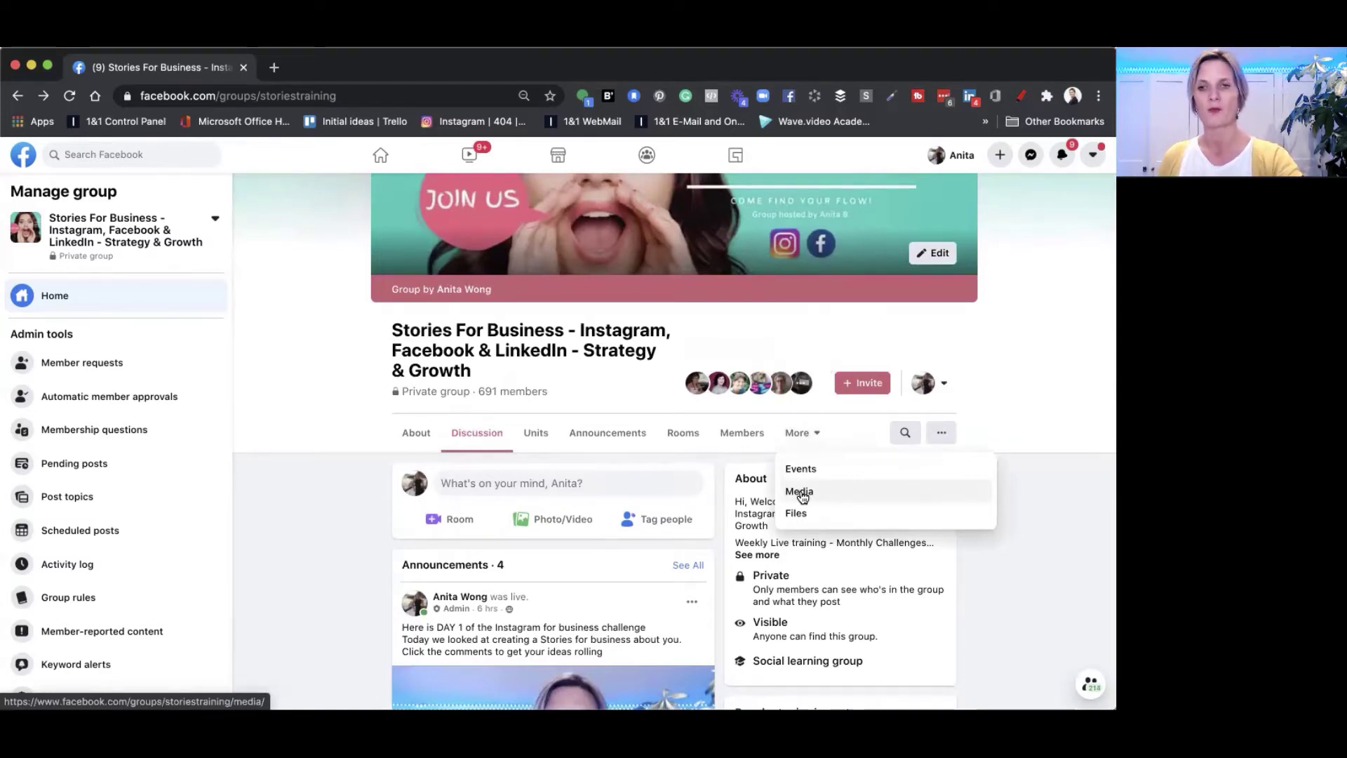
scroll(642, 545, down, 4)
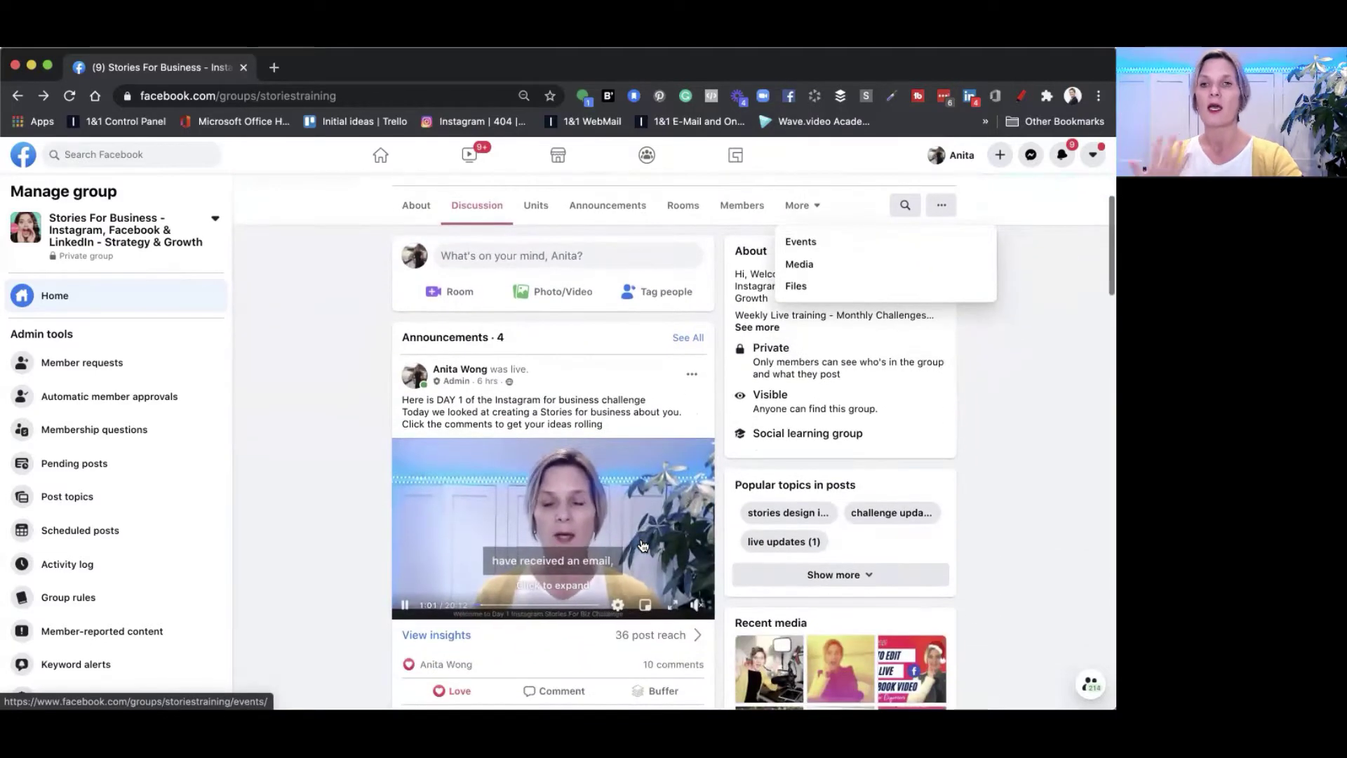
scroll(642, 545, down, 1)
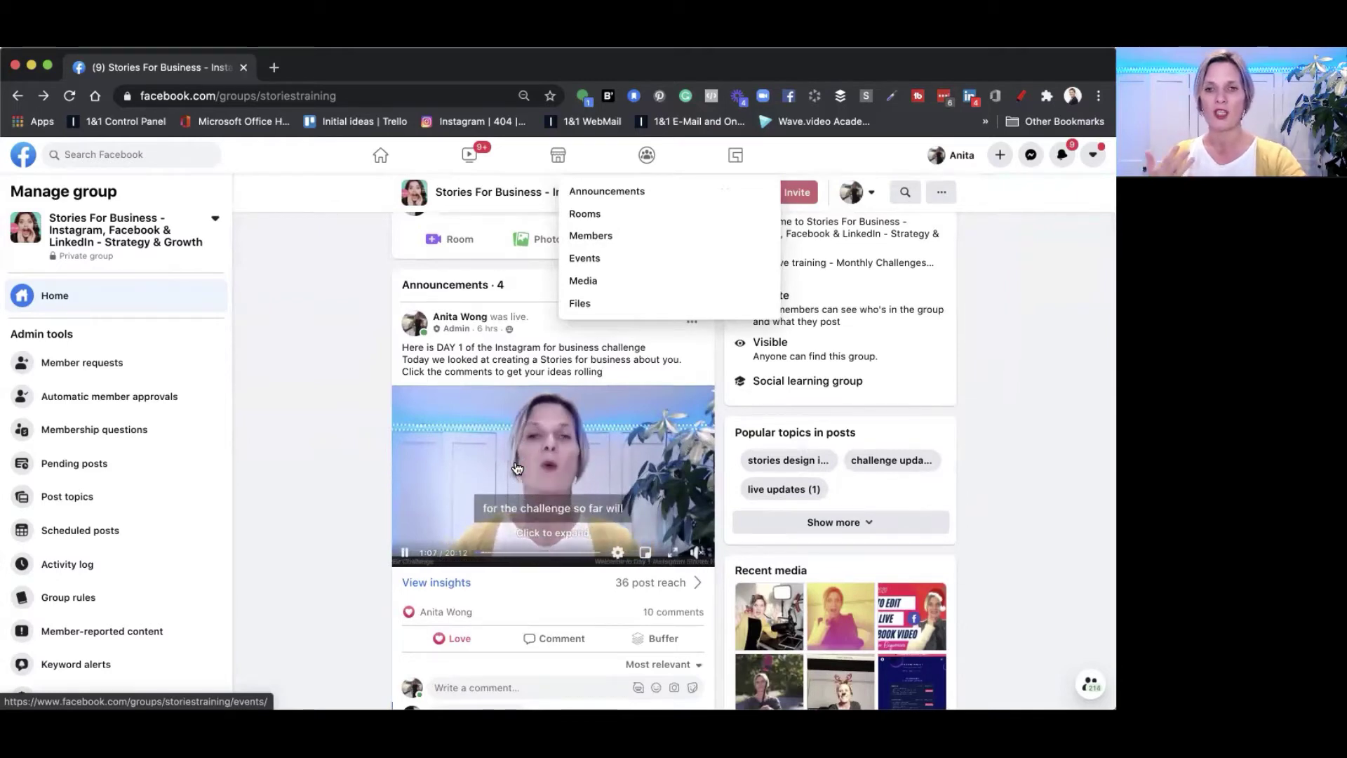
click(517, 468)
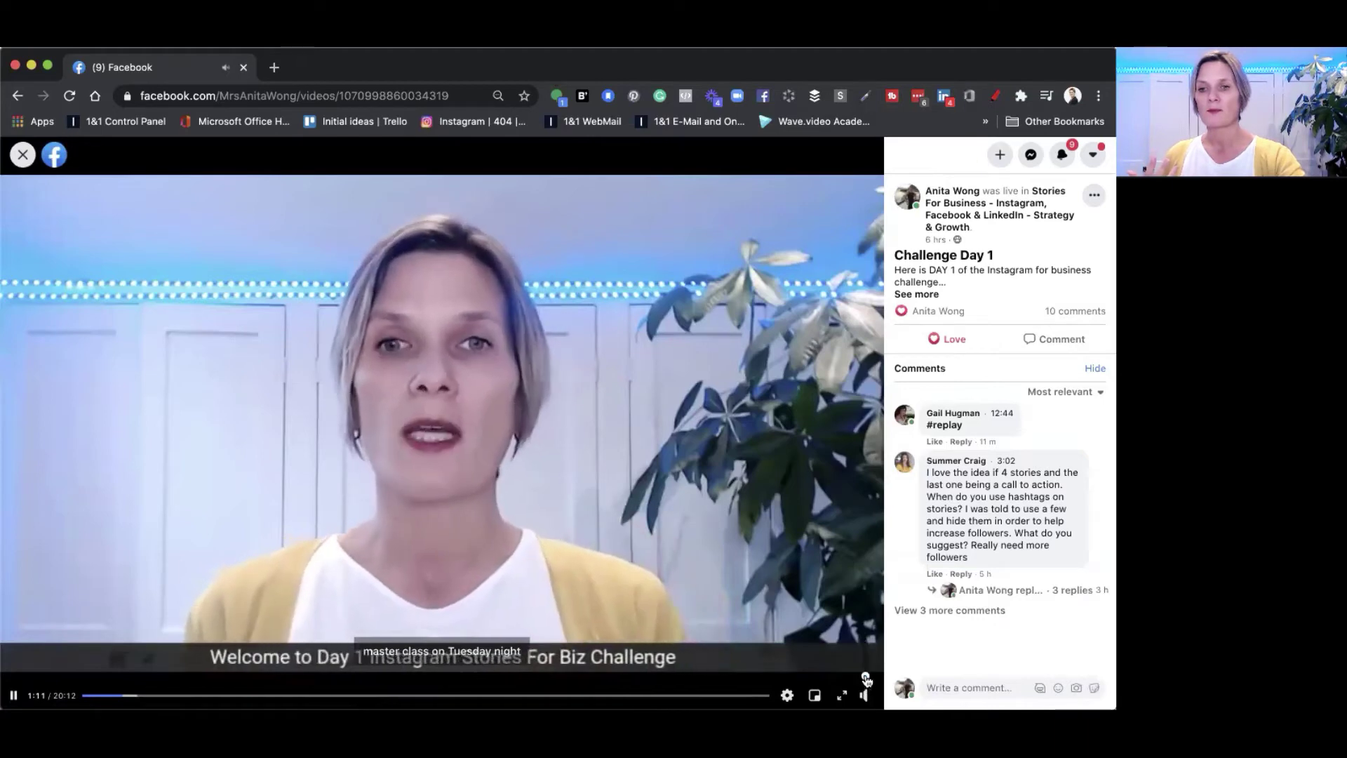
Mute the replay's sound and bring up the video post's options menu
drag(867, 681, 865, 685)
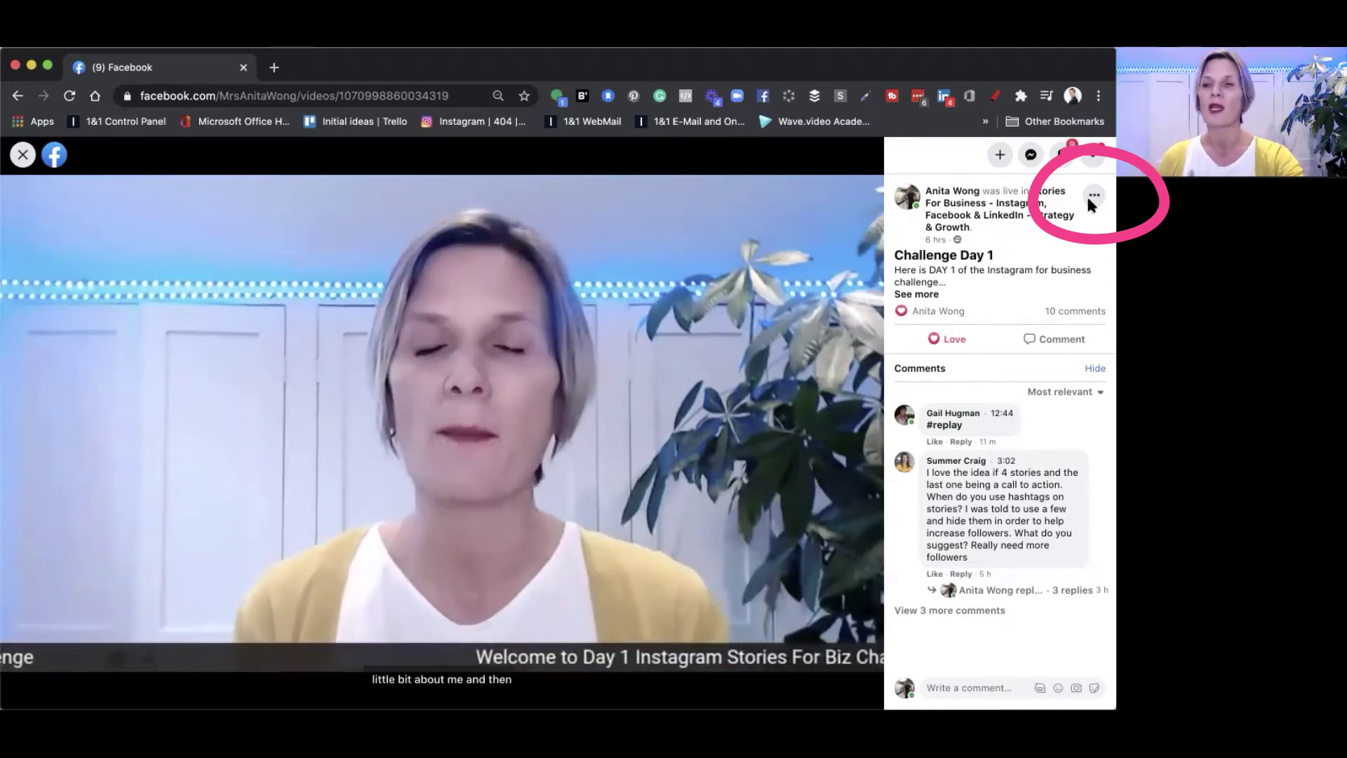
click(1091, 198)
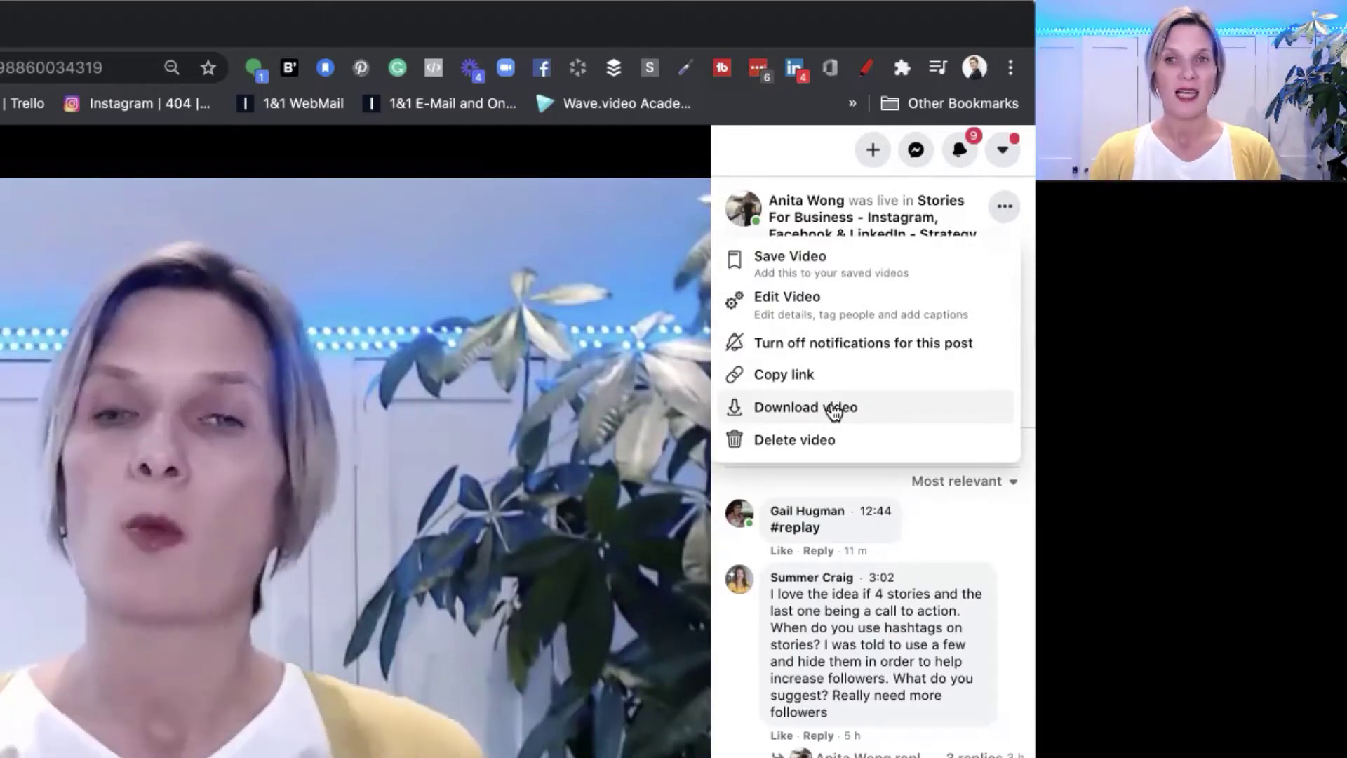
Choose Download video to save a copy of the Challenge Day 1 replay
click(833, 411)
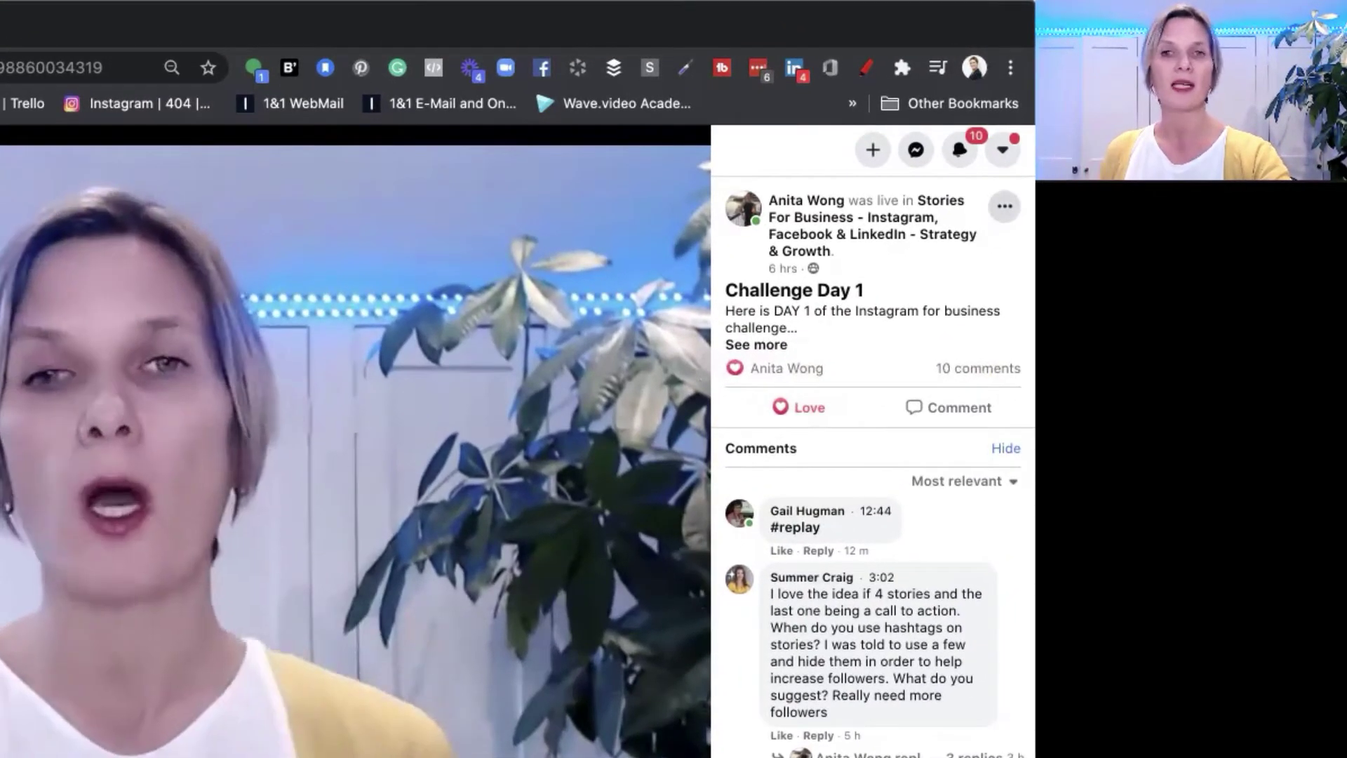
Open Edit Video for the Challenge Day 1 replay from the post's menu
click(1005, 206)
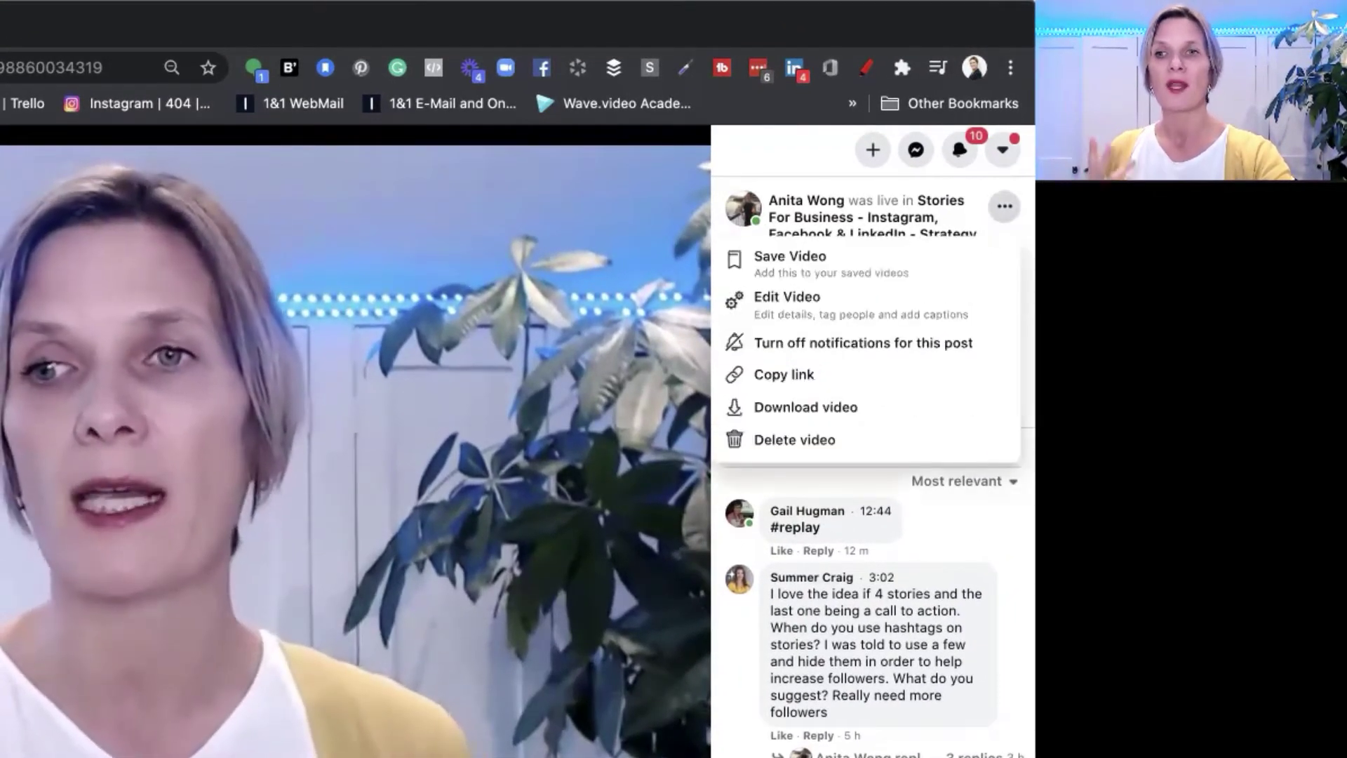
click(821, 306)
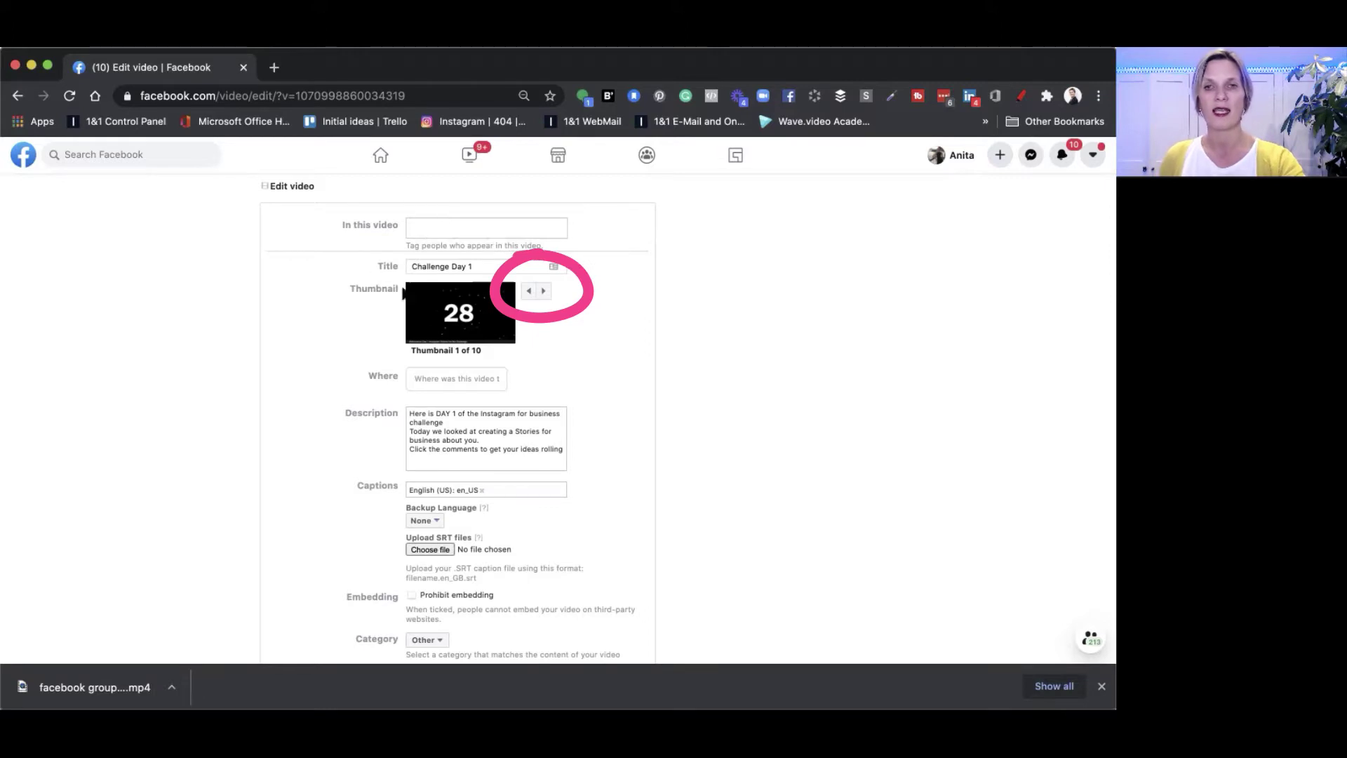
Cycle through the thumbnail choices and settle on Thumbnail 7 of 10
click(542, 292)
click(543, 292)
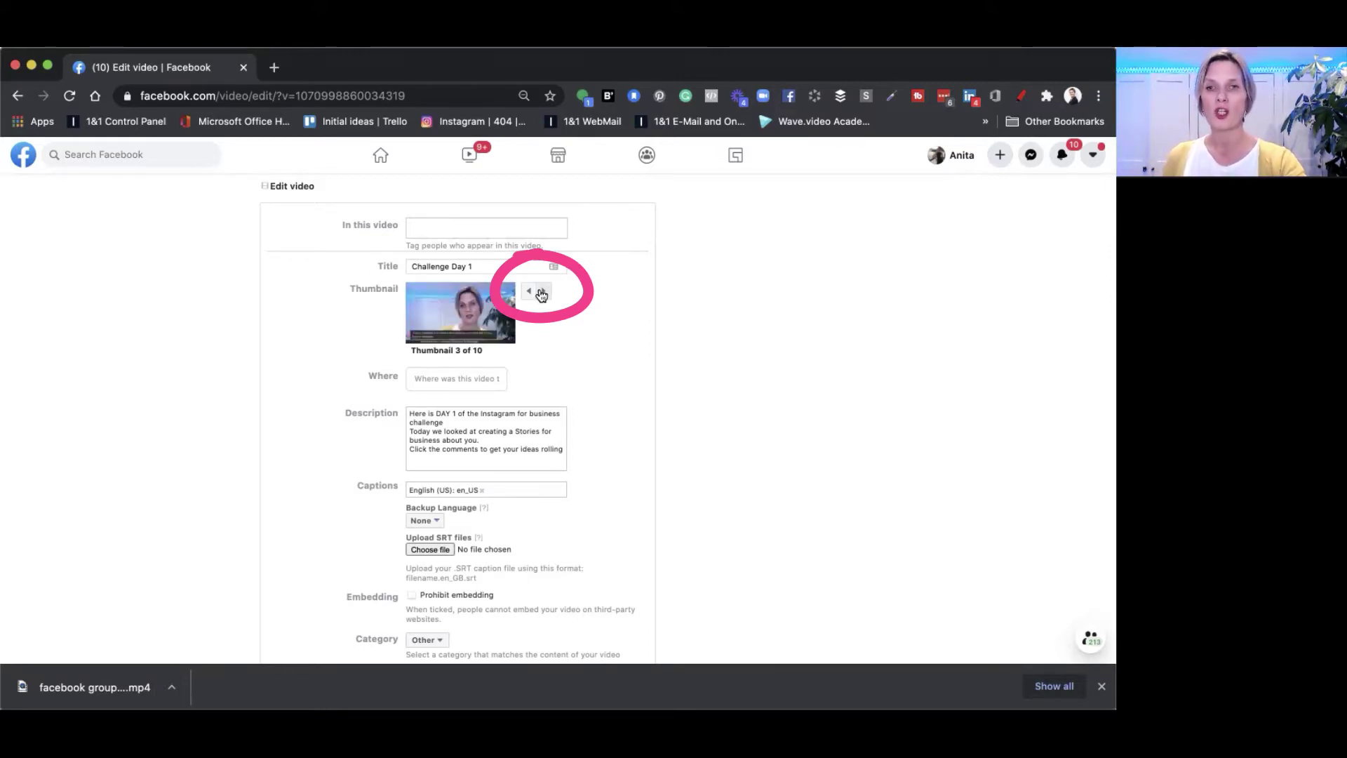
click(541, 292)
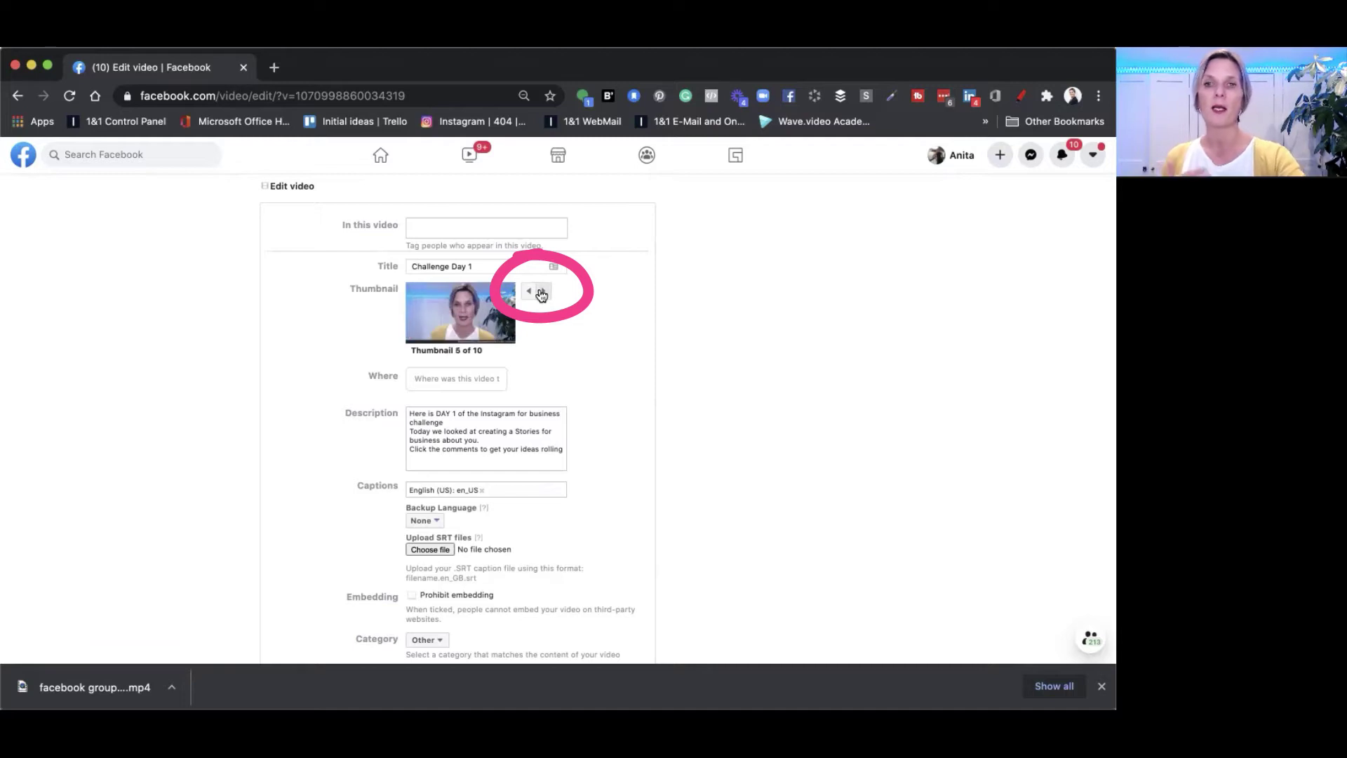
click(541, 292)
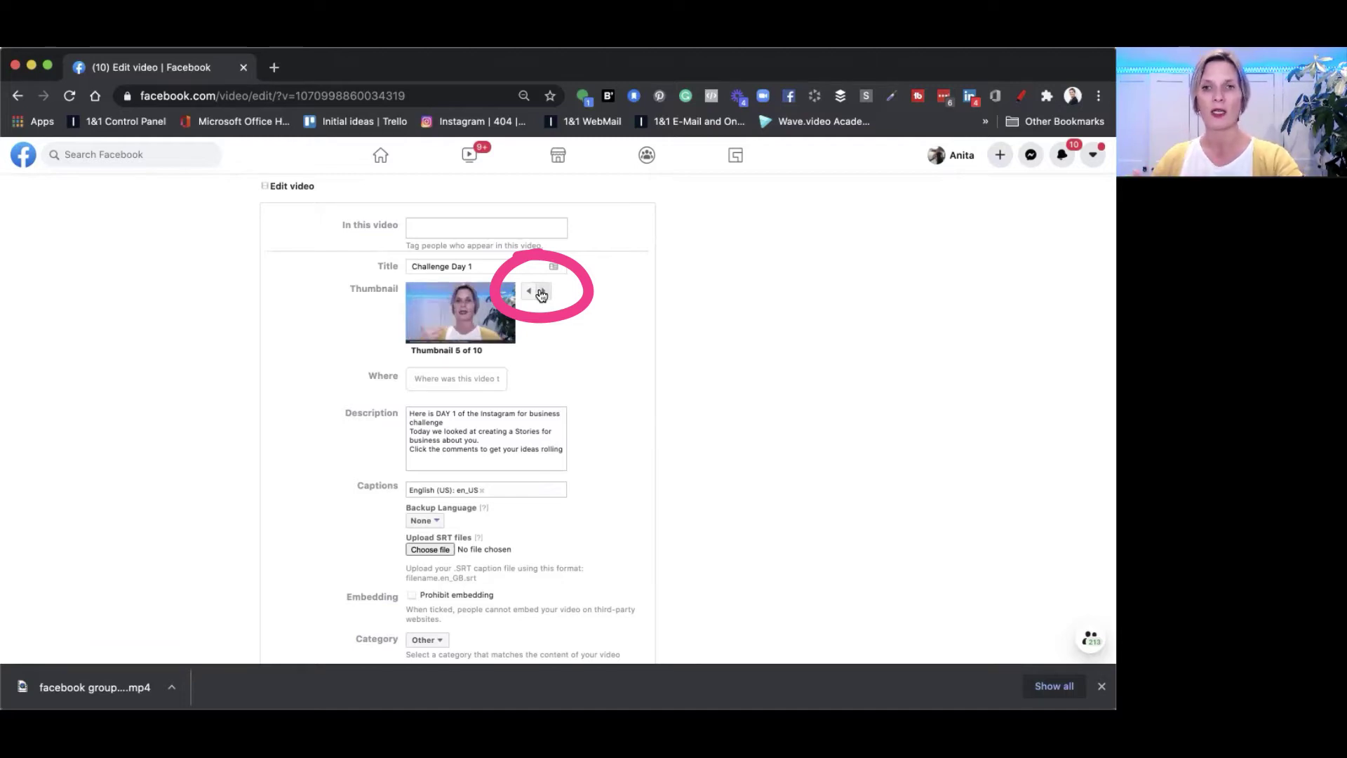
click(542, 293)
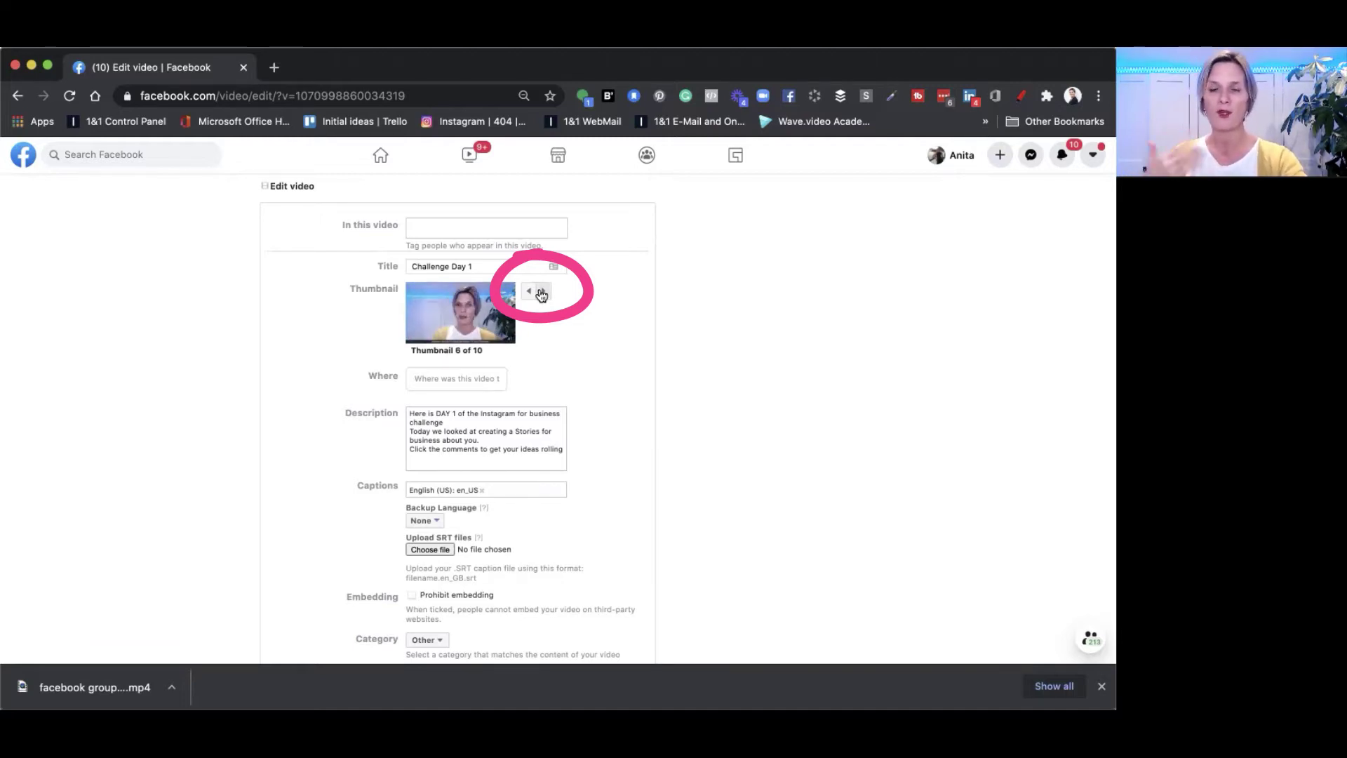
click(541, 293)
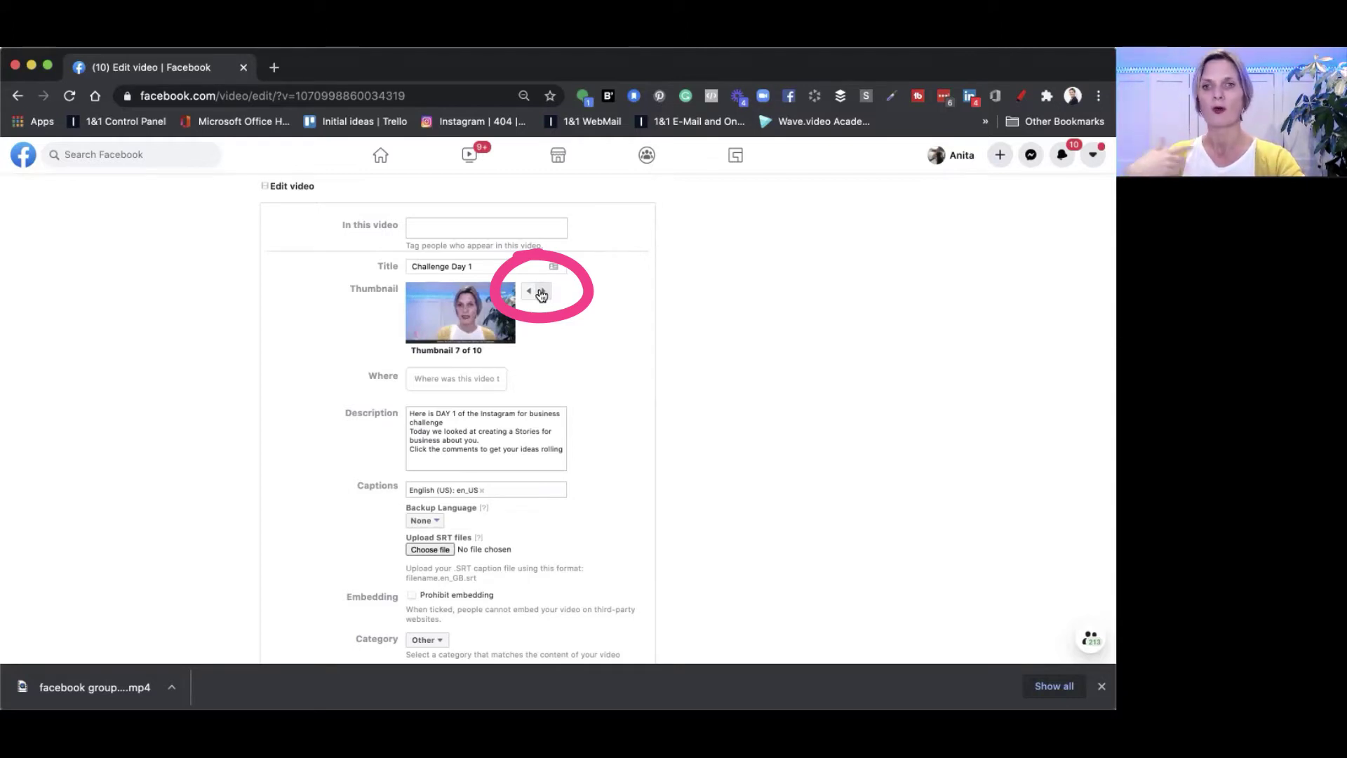
click(542, 293)
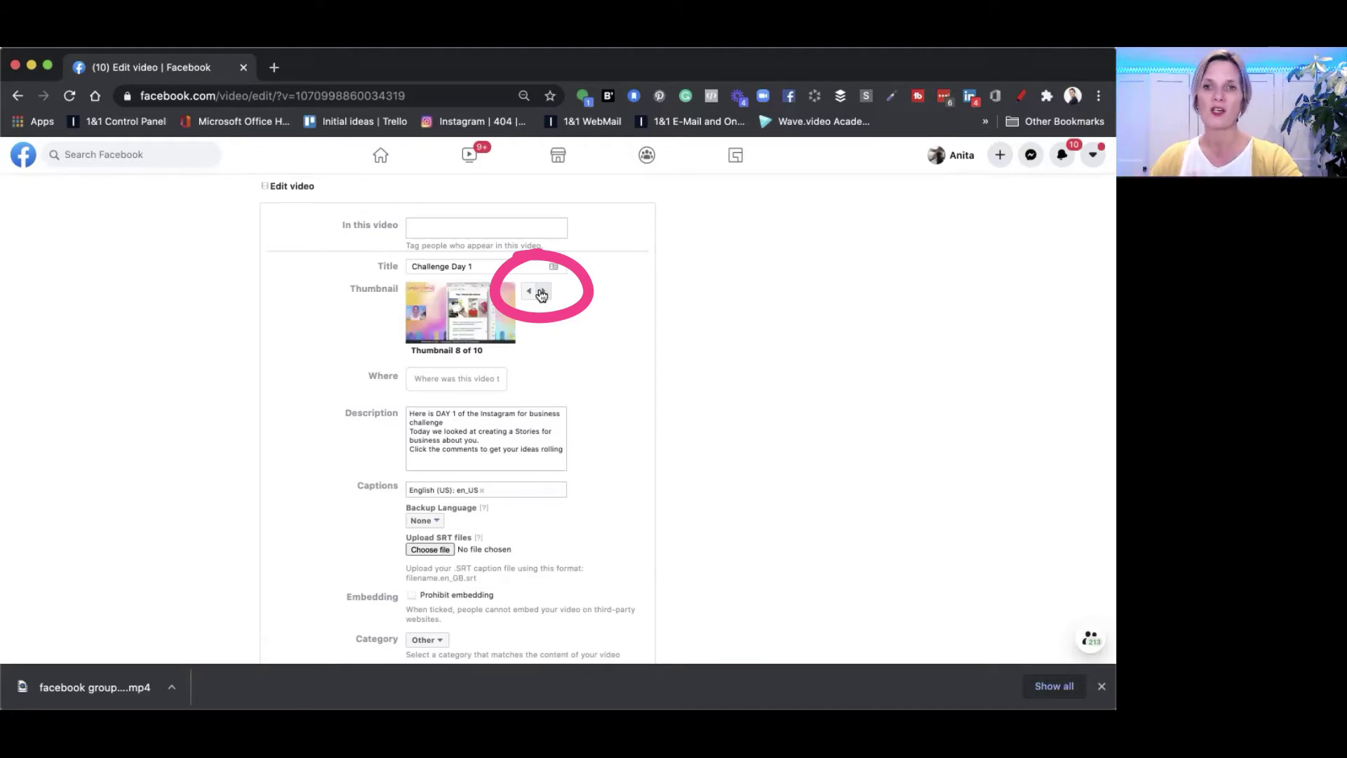
click(542, 292)
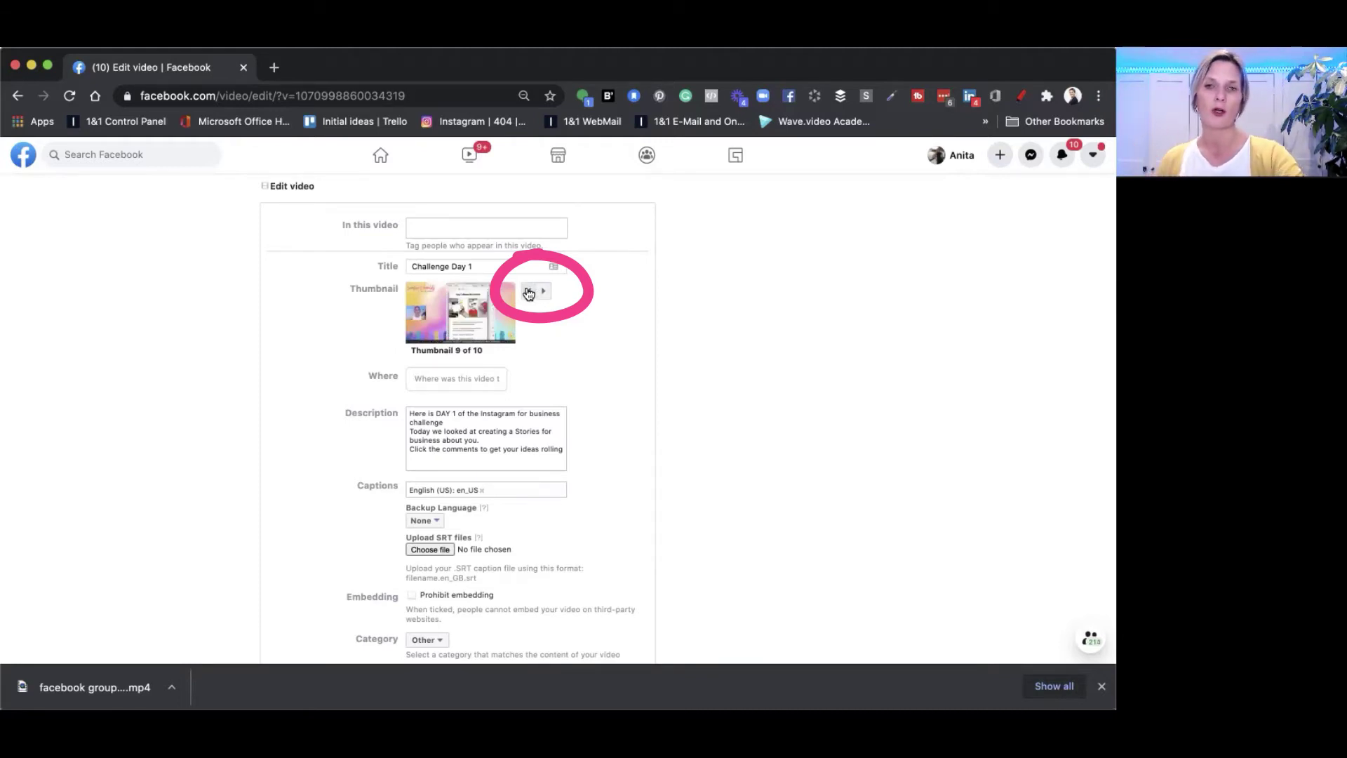
click(529, 292)
click(529, 293)
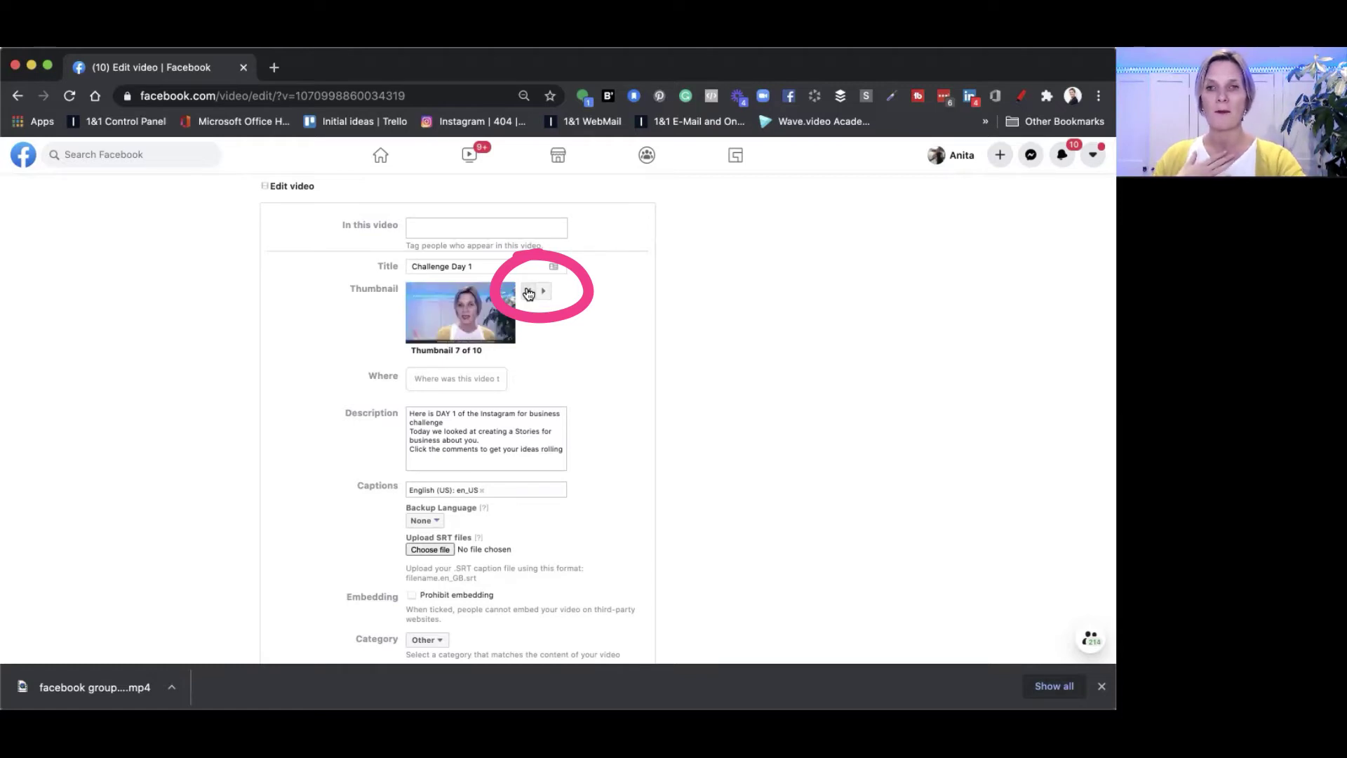
click(528, 293)
click(528, 293)
click(528, 292)
click(529, 293)
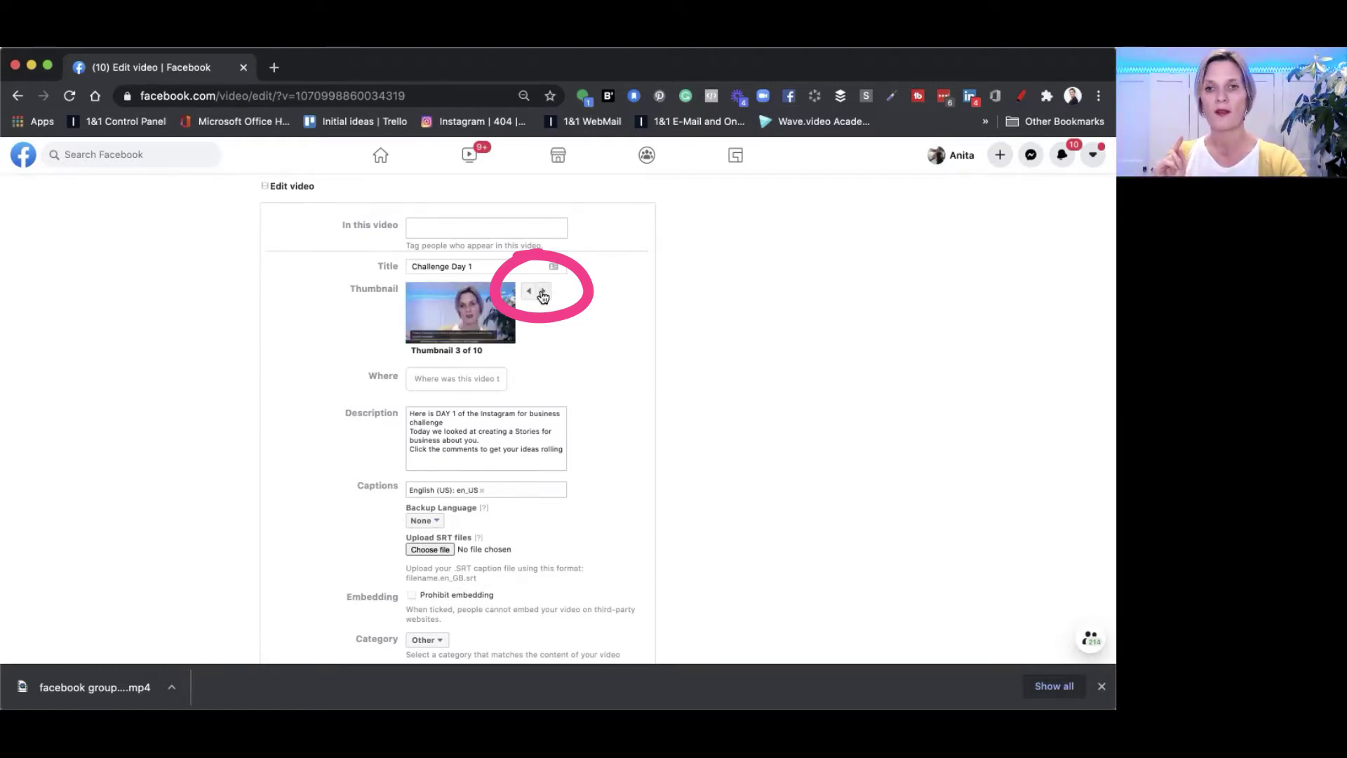
click(543, 292)
click(543, 292)
click(543, 292)
click(543, 293)
click(543, 292)
click(528, 292)
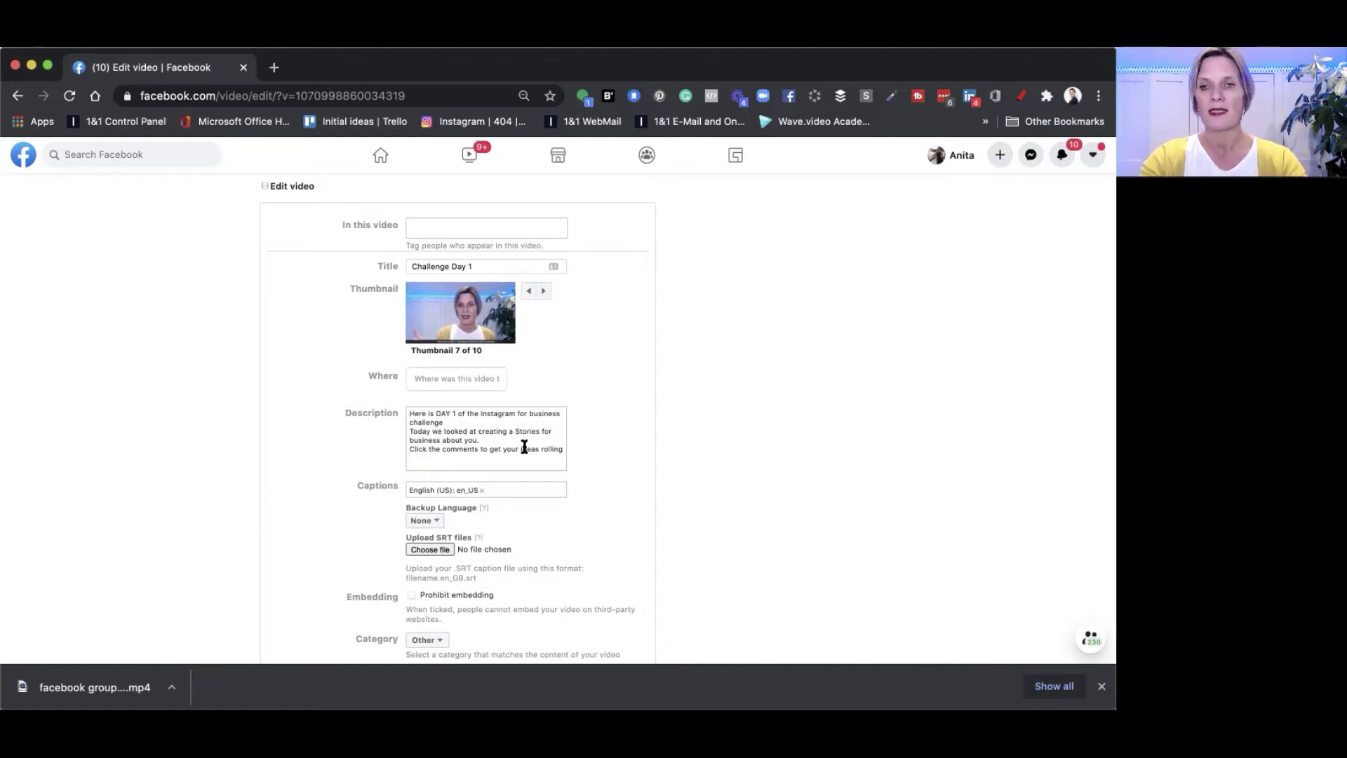
Append lines inviting questions and asking viewers to share their business story screenshot today
click(560, 448)
key(Return)
text(Don)
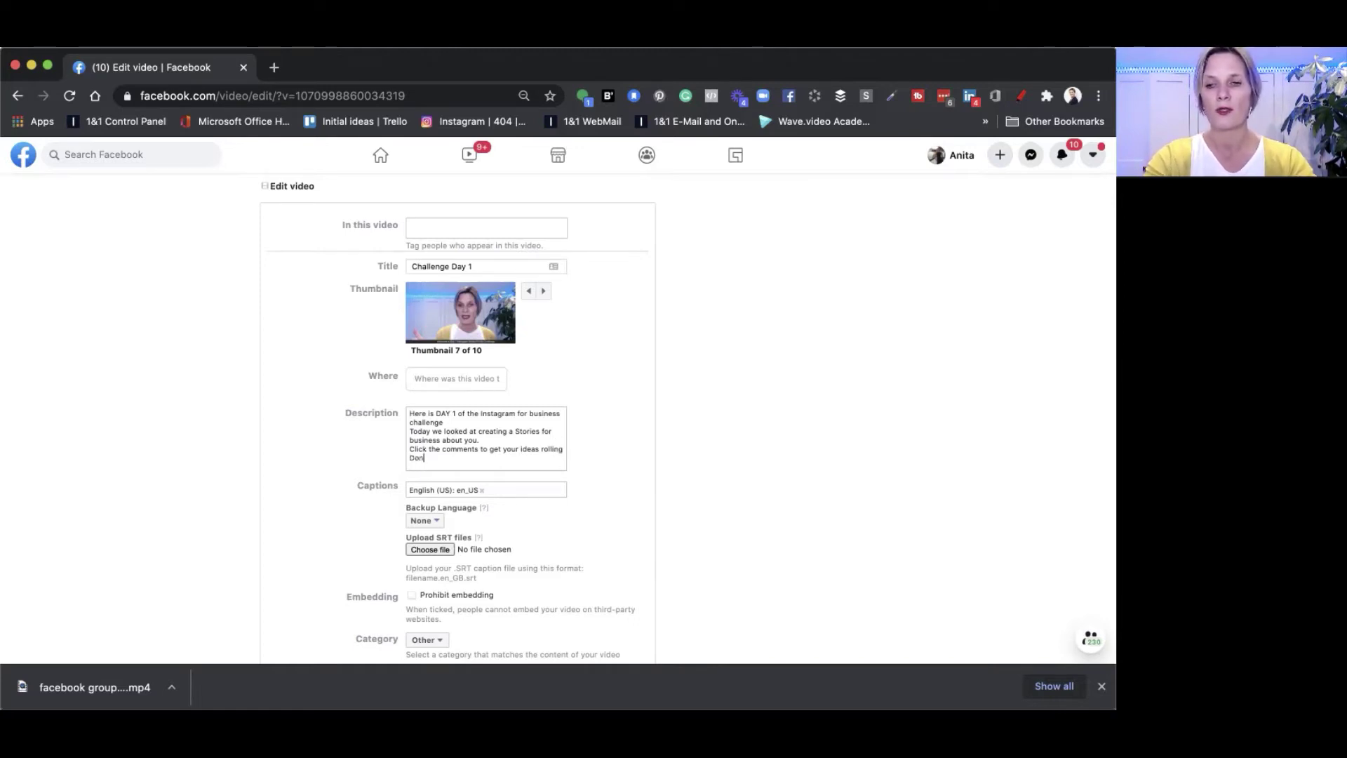
text('t forge)
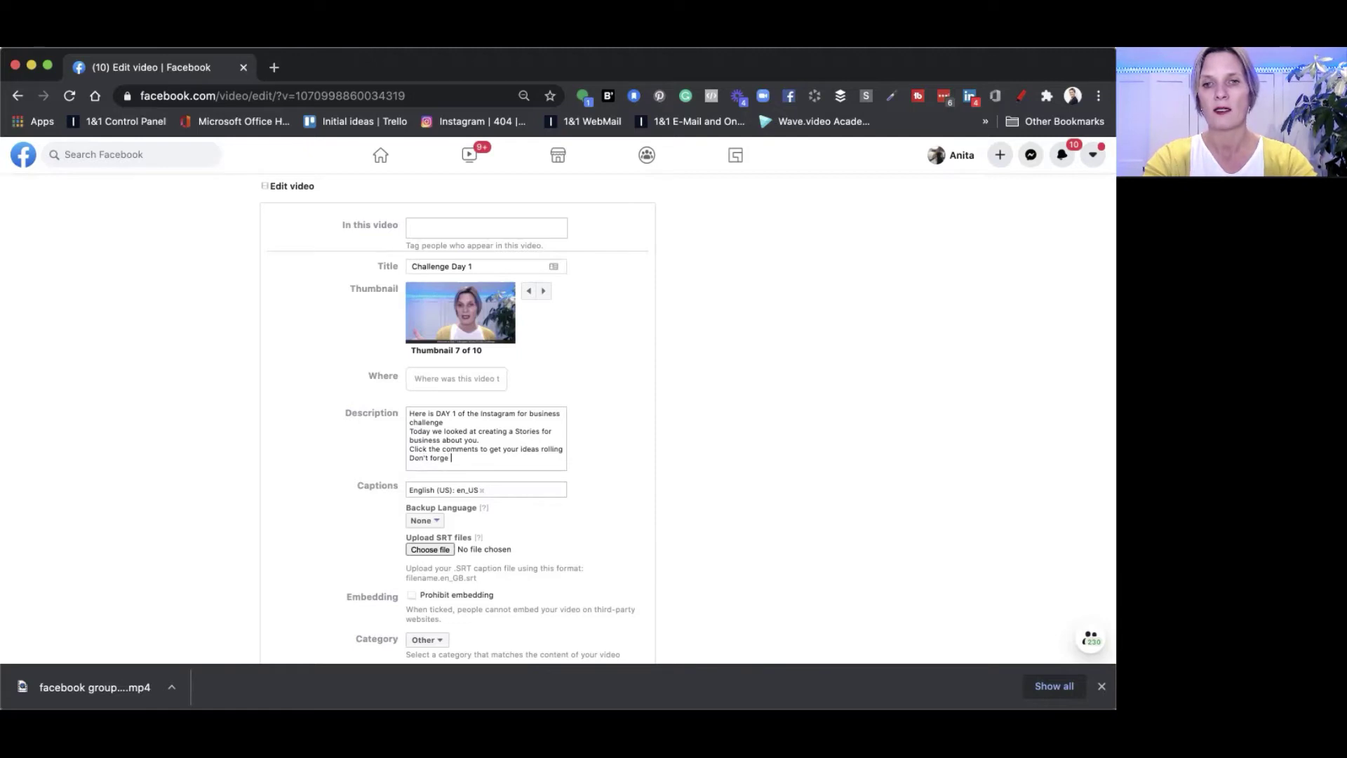
text(t to as)
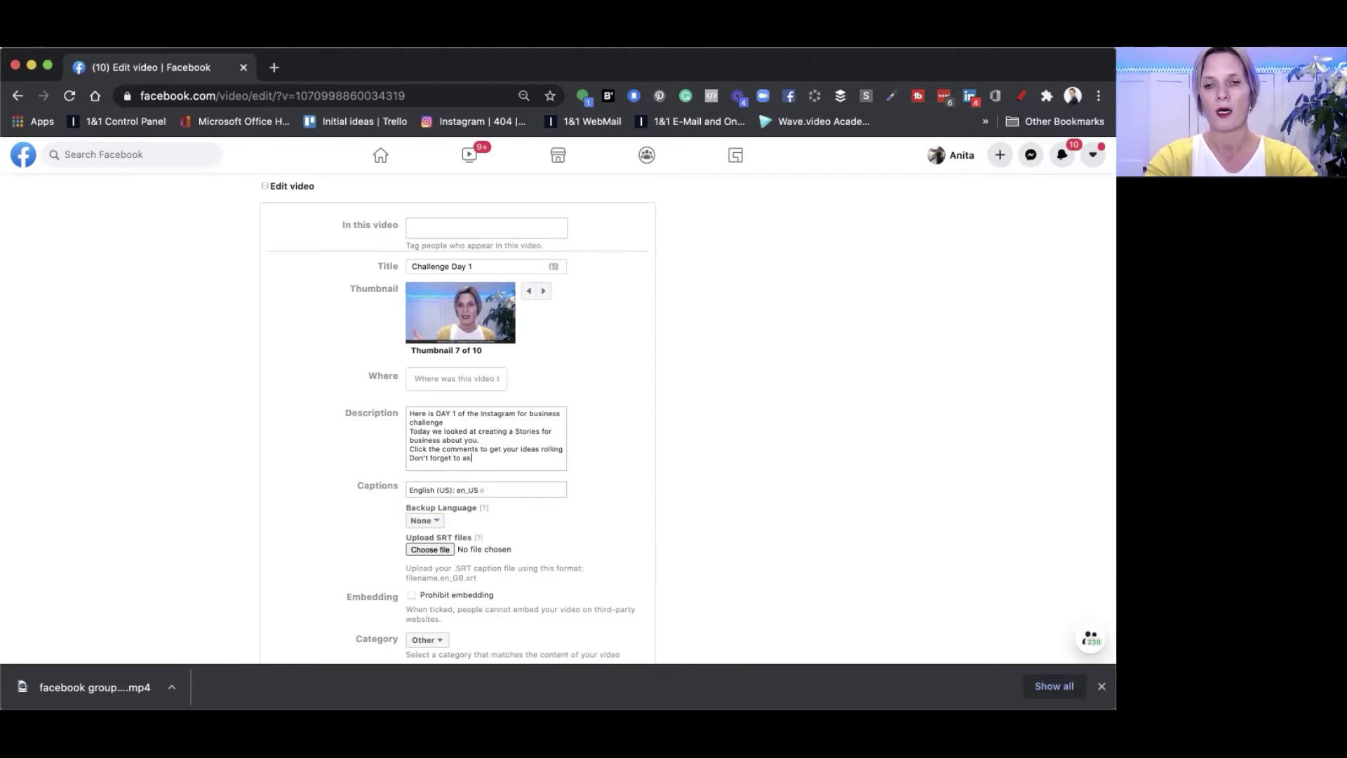
text(k me any )
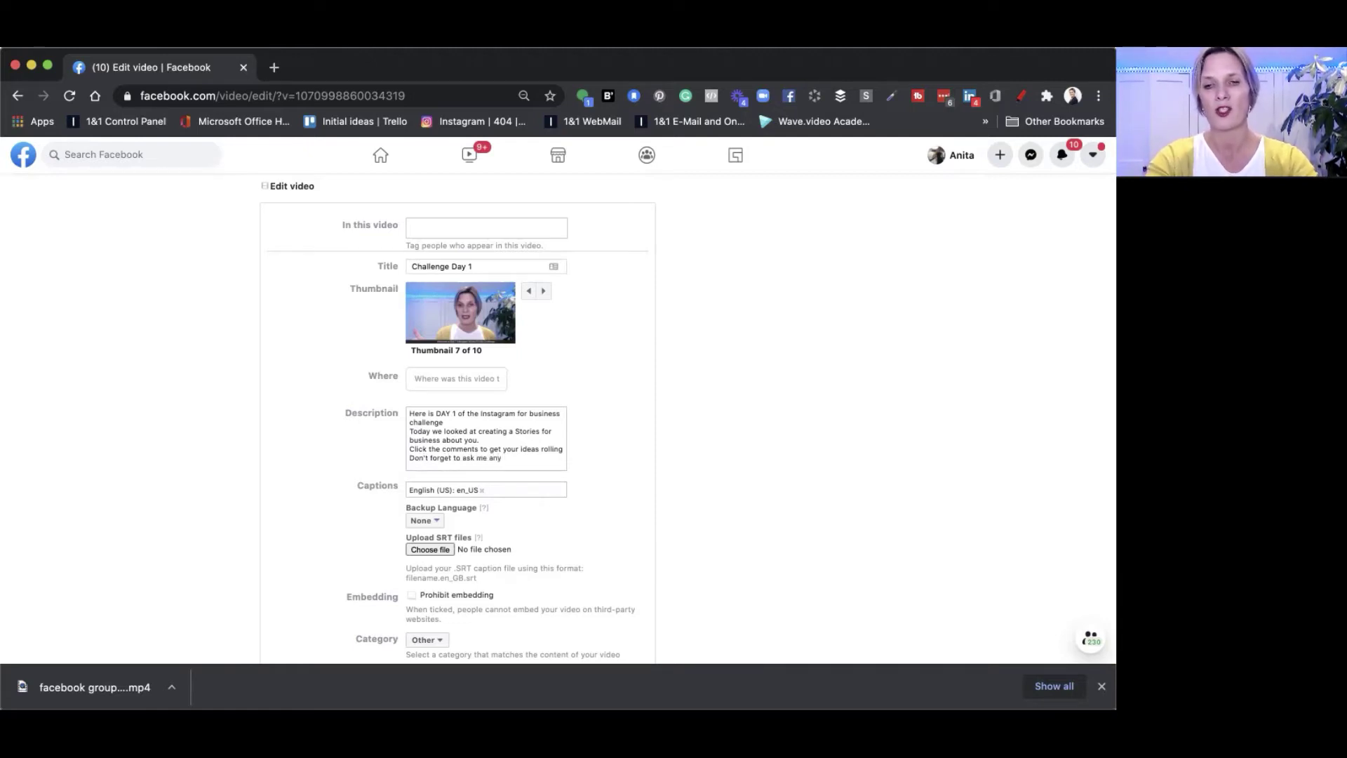
text(questions th)
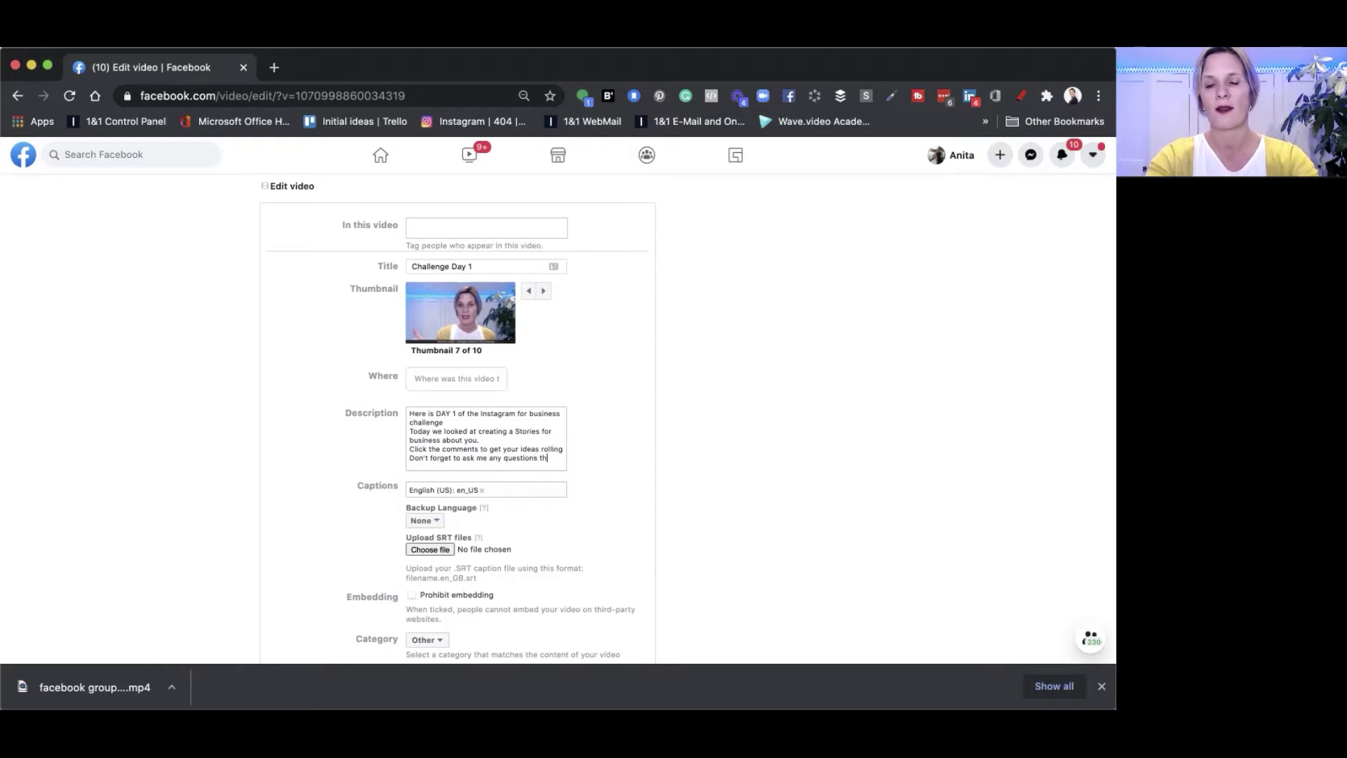
text(at might pop)
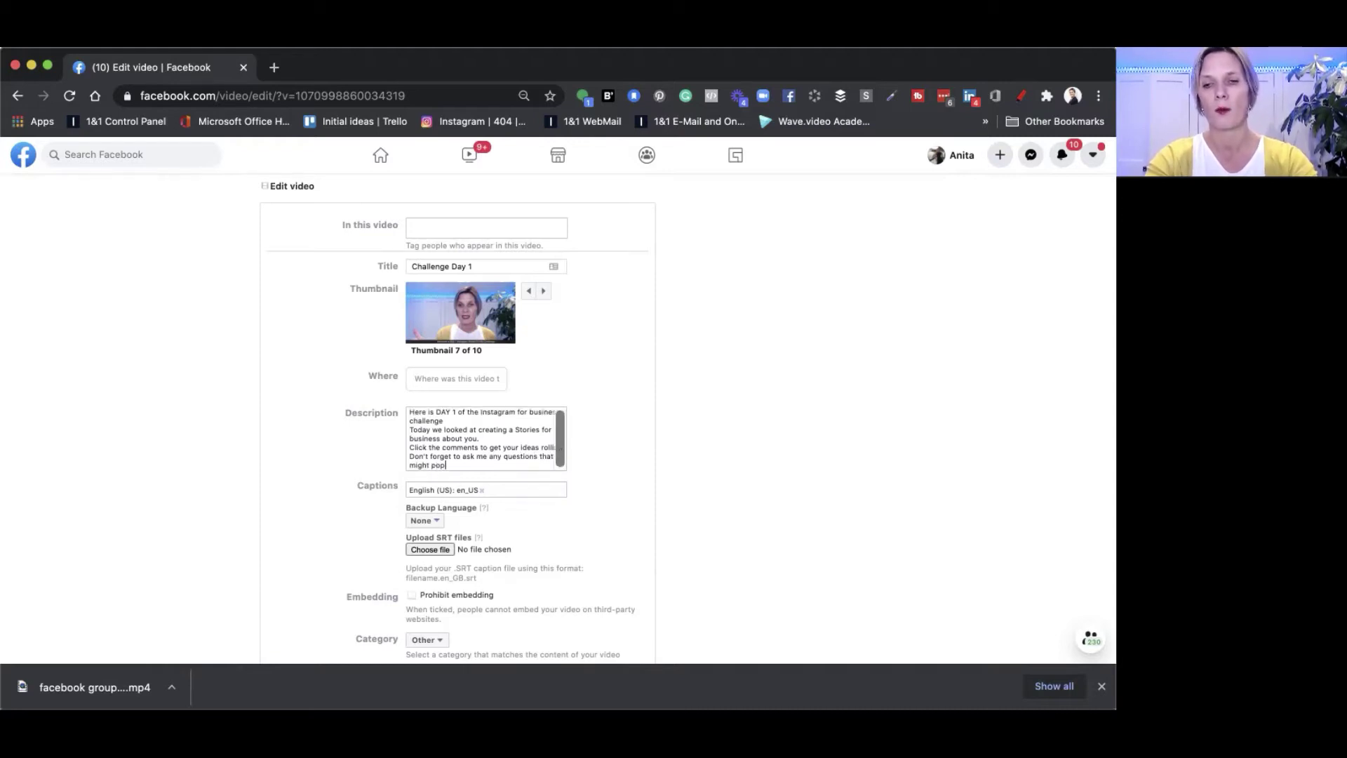
text( up!)
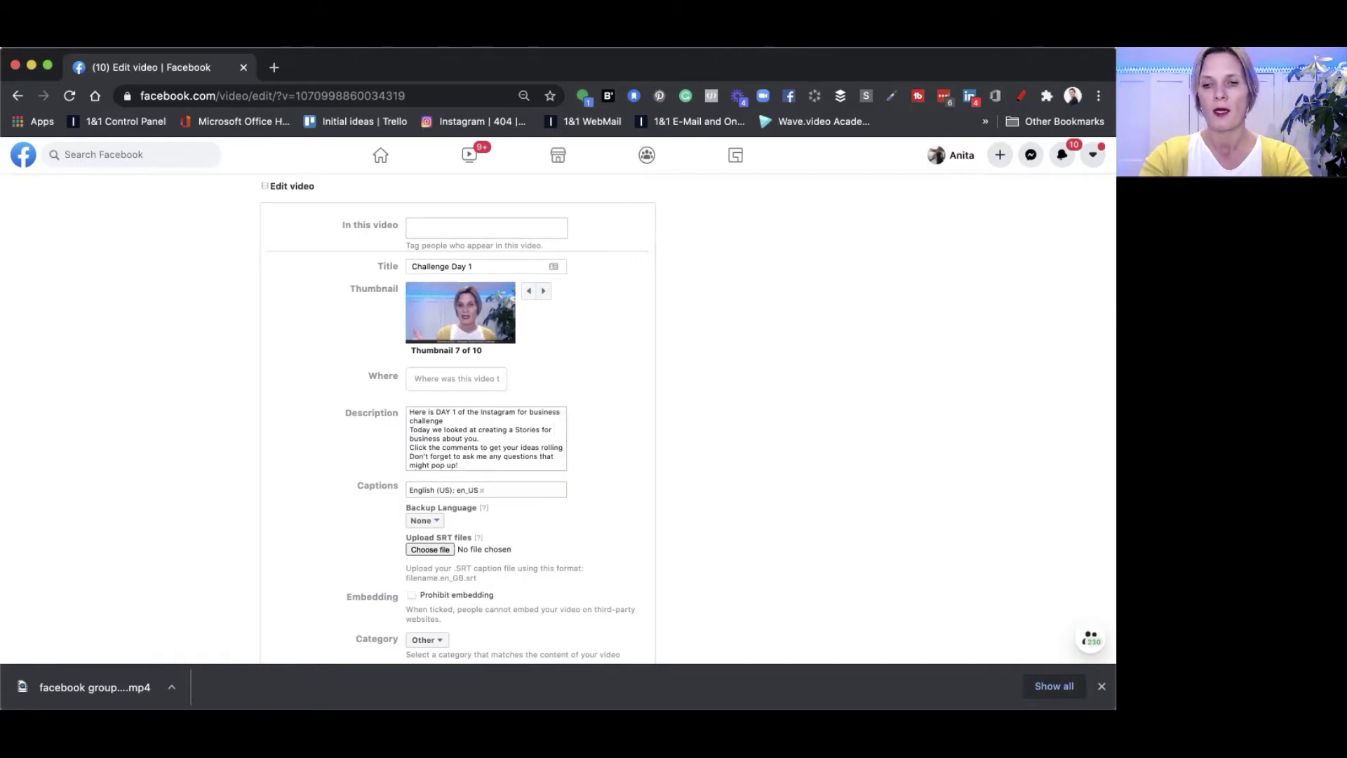
key(Return)
text(Don't fo)
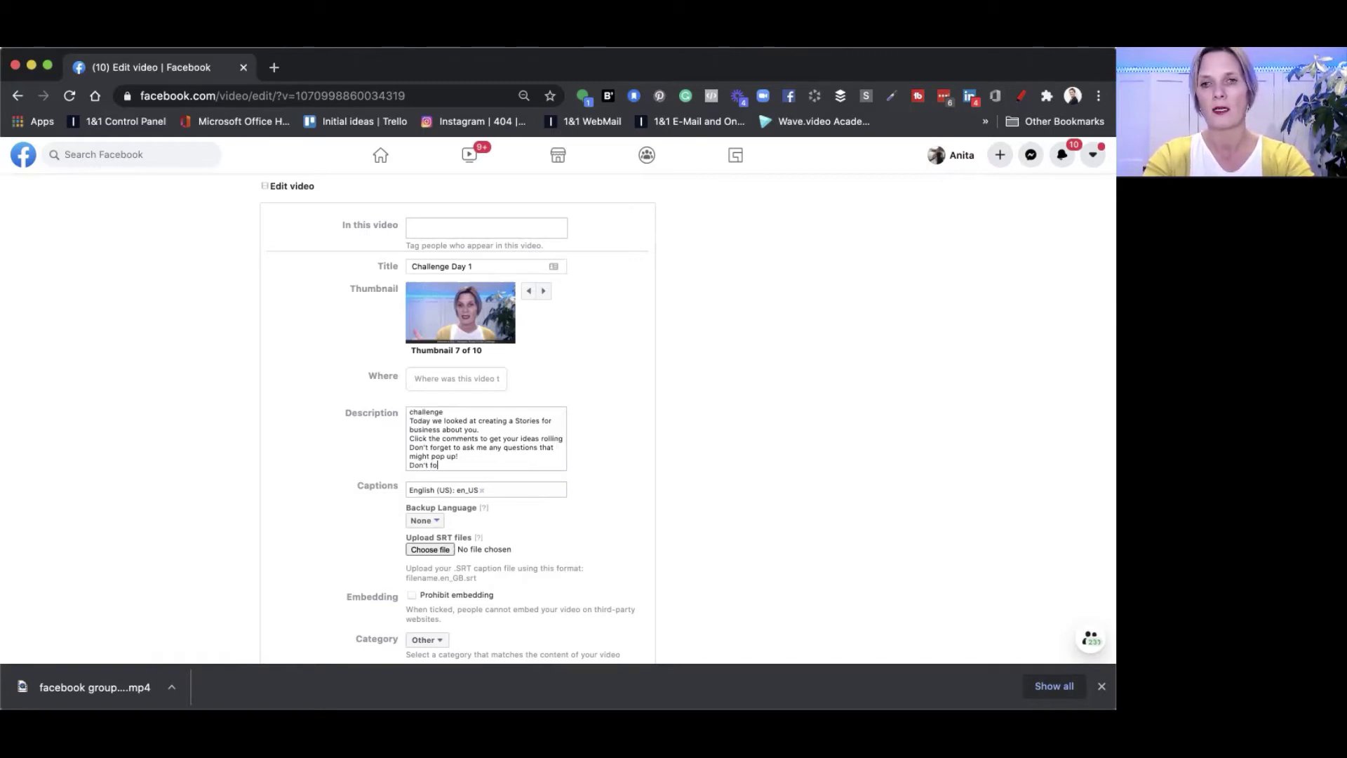
text(rget )
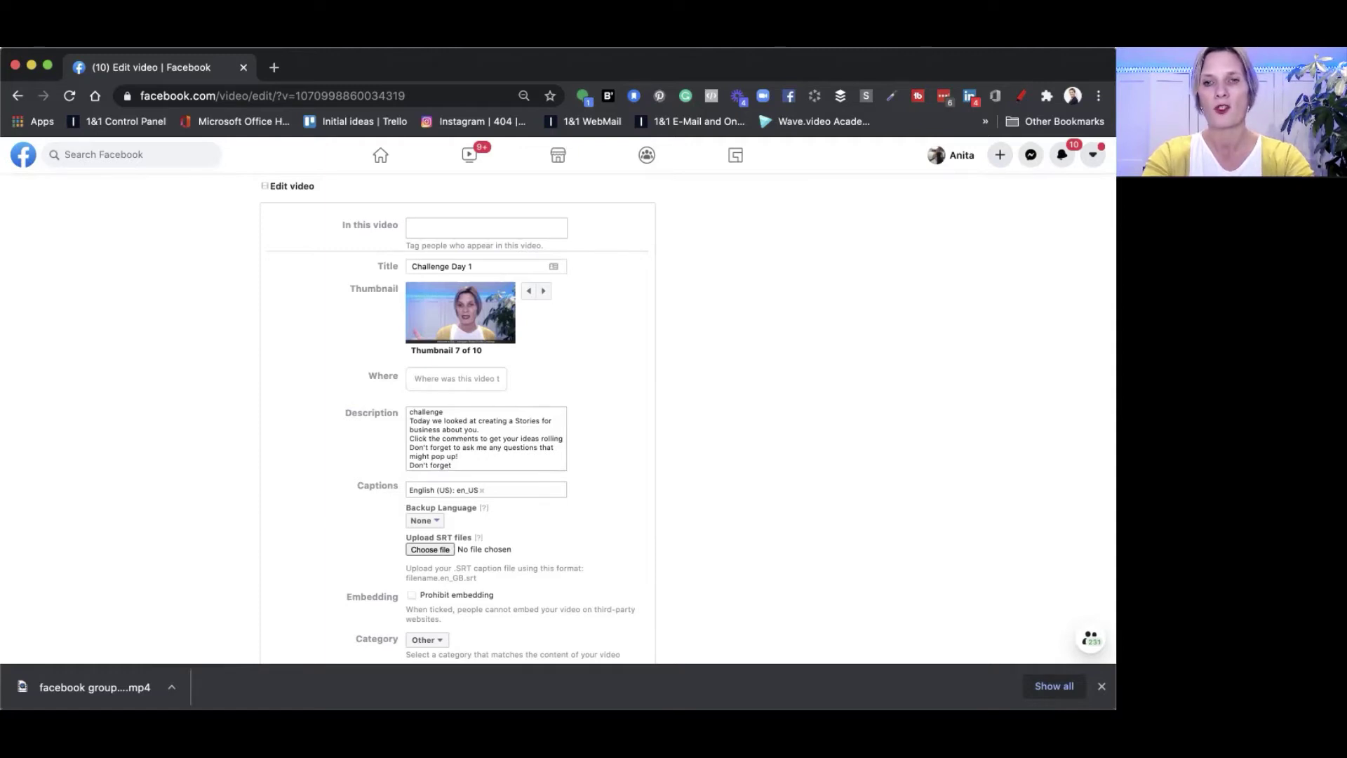
text(to share your)
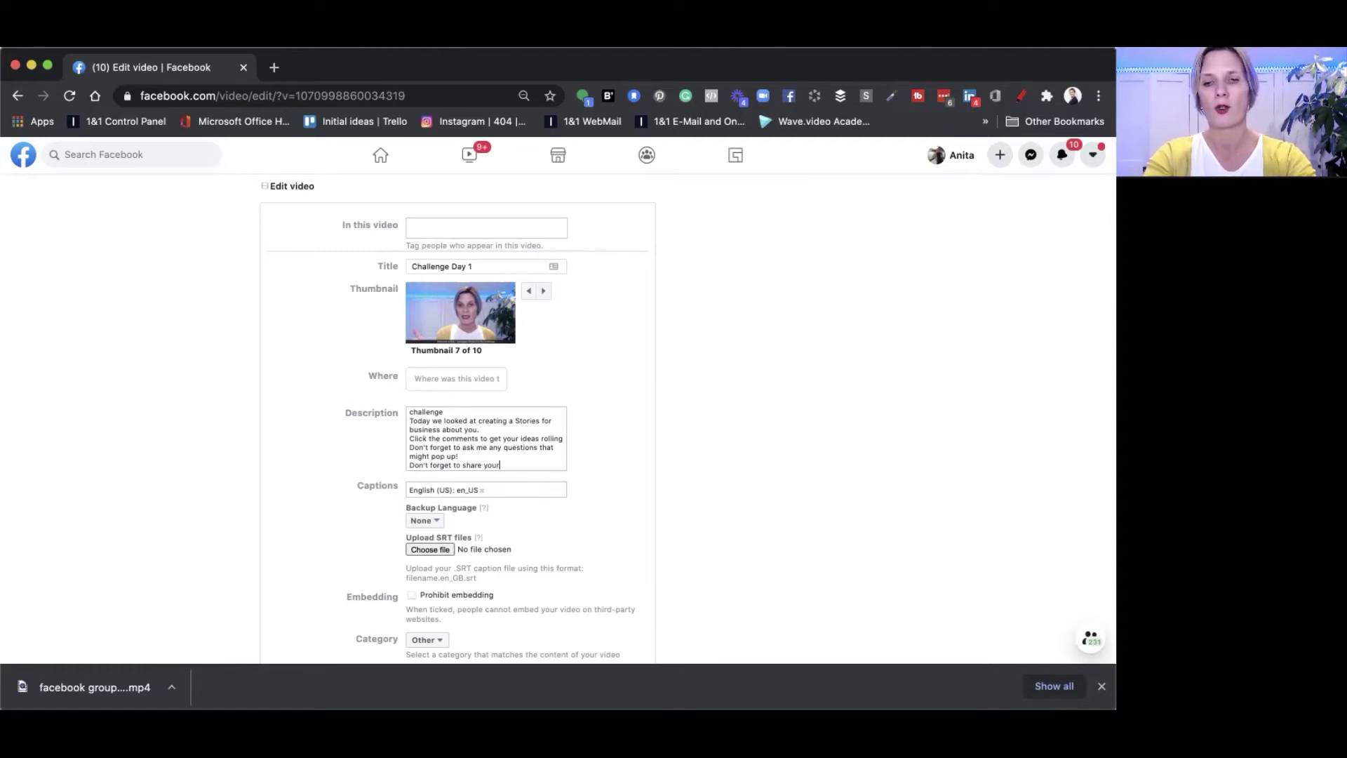
text( screenshot of yo)
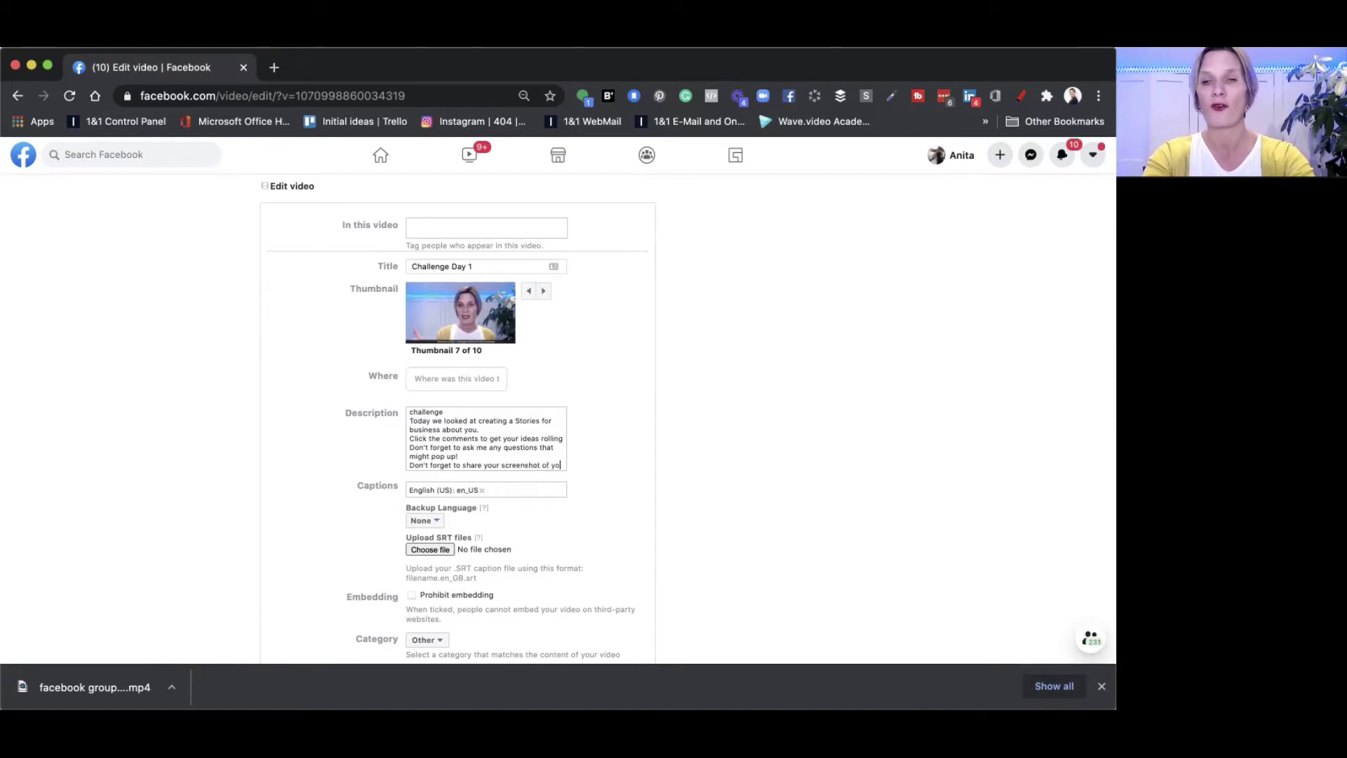
text(ur busn)
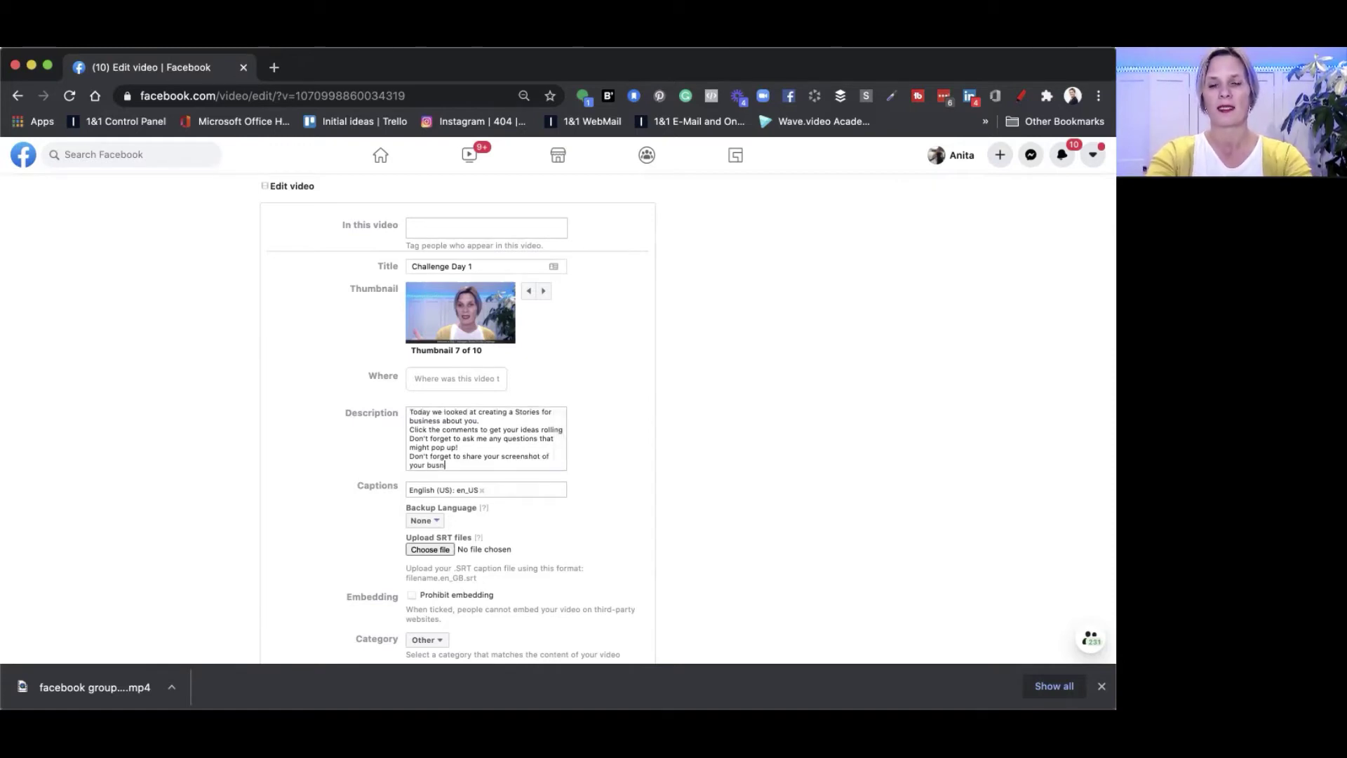
text(ess sto)
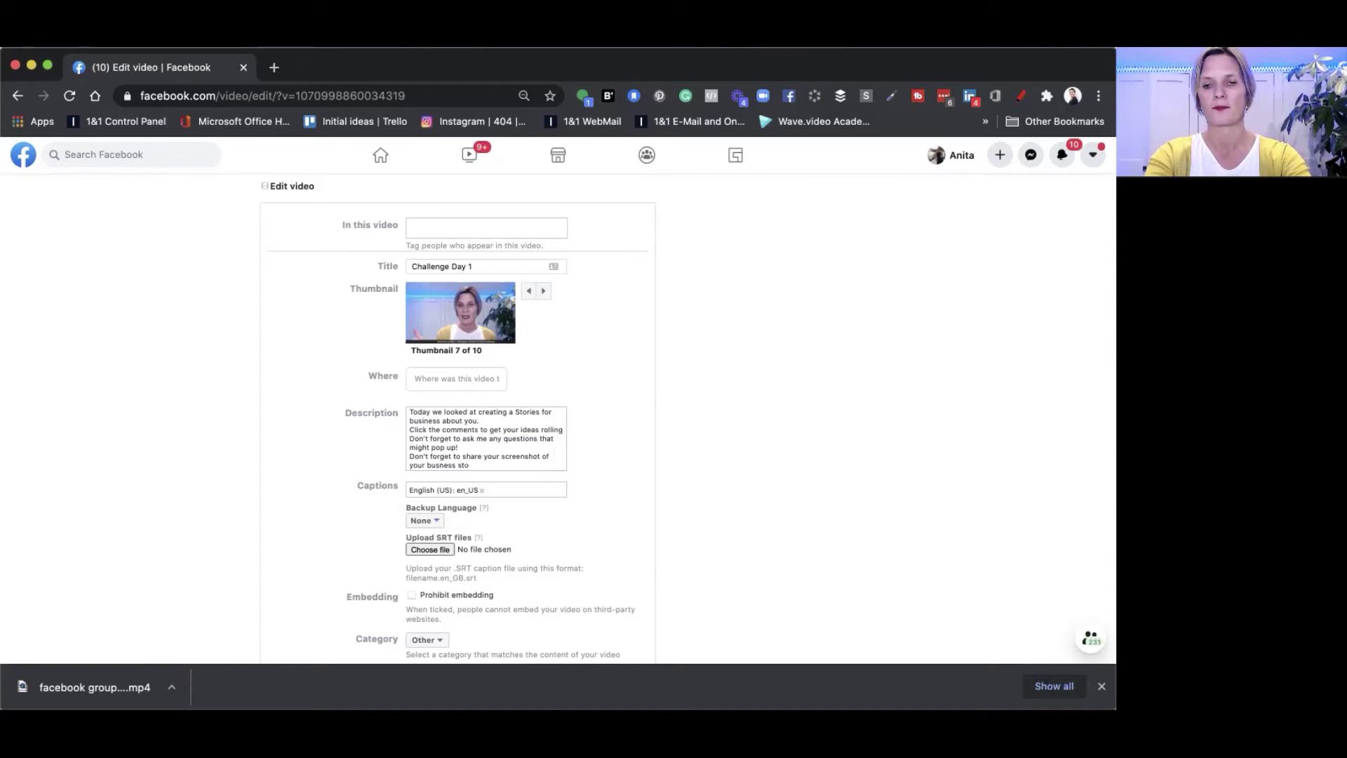
text(ry with me )
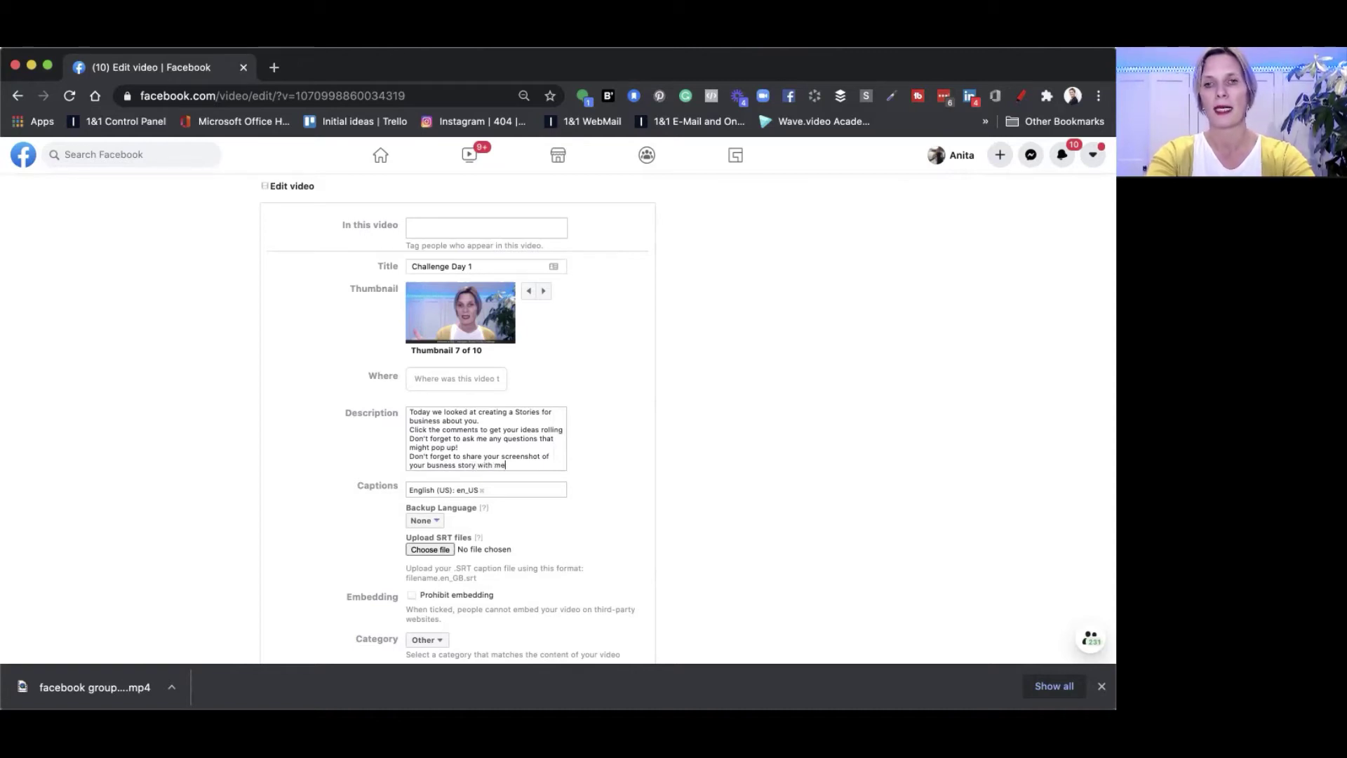
text(today)
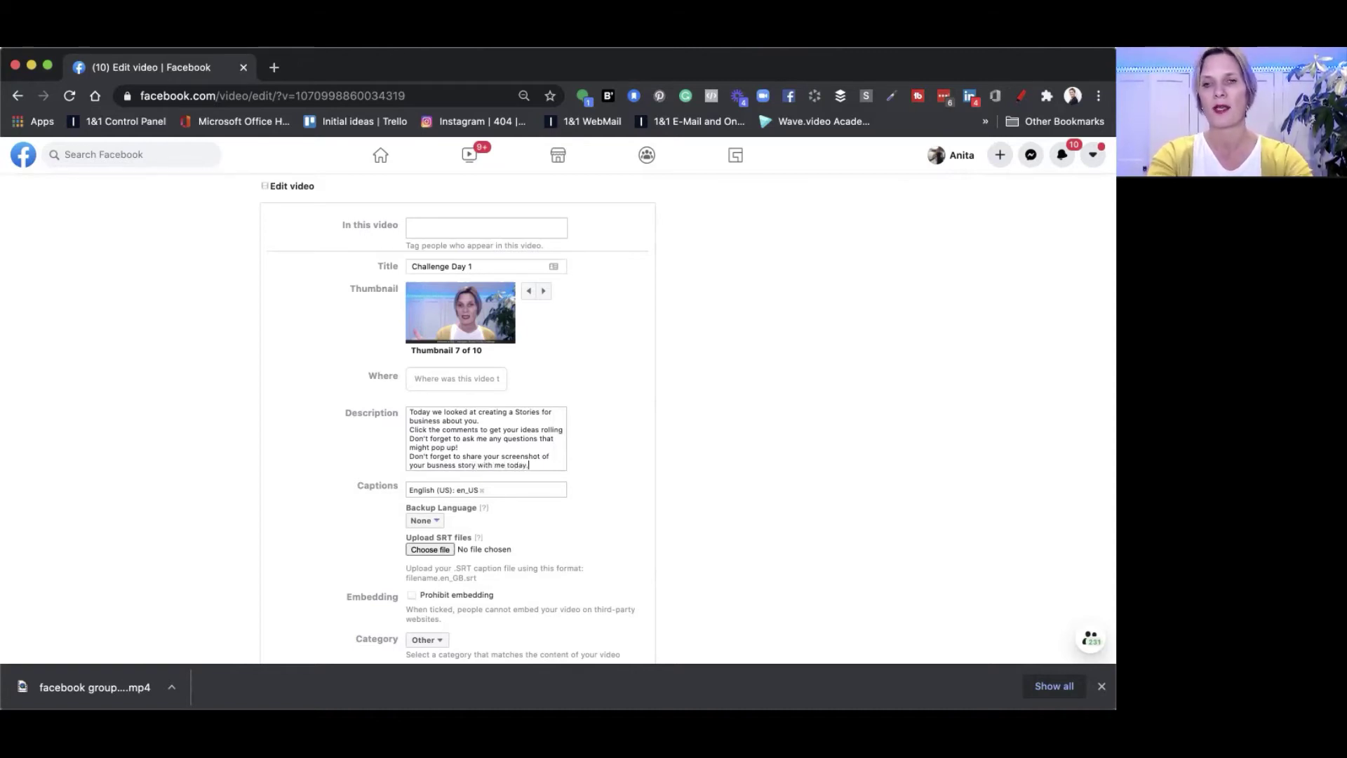
text(.)
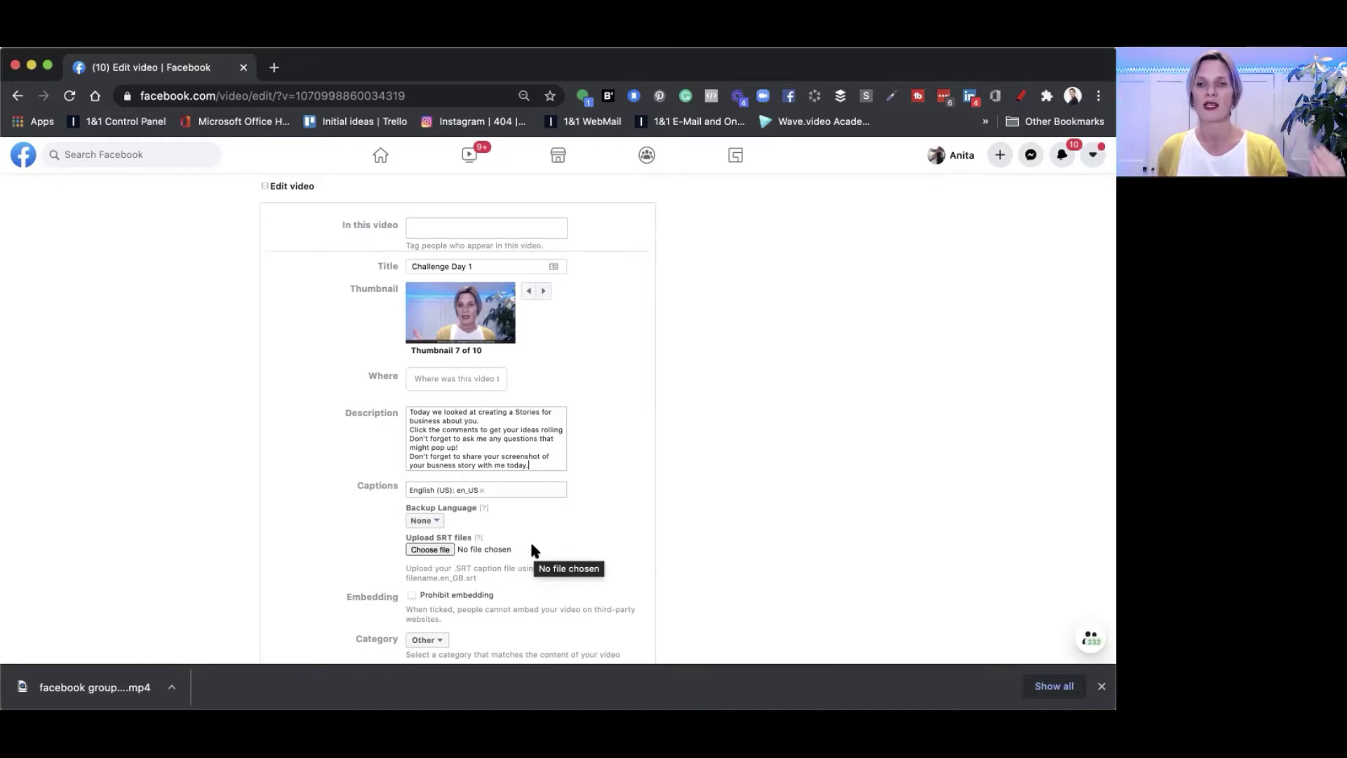
scroll(531, 549, down, 3)
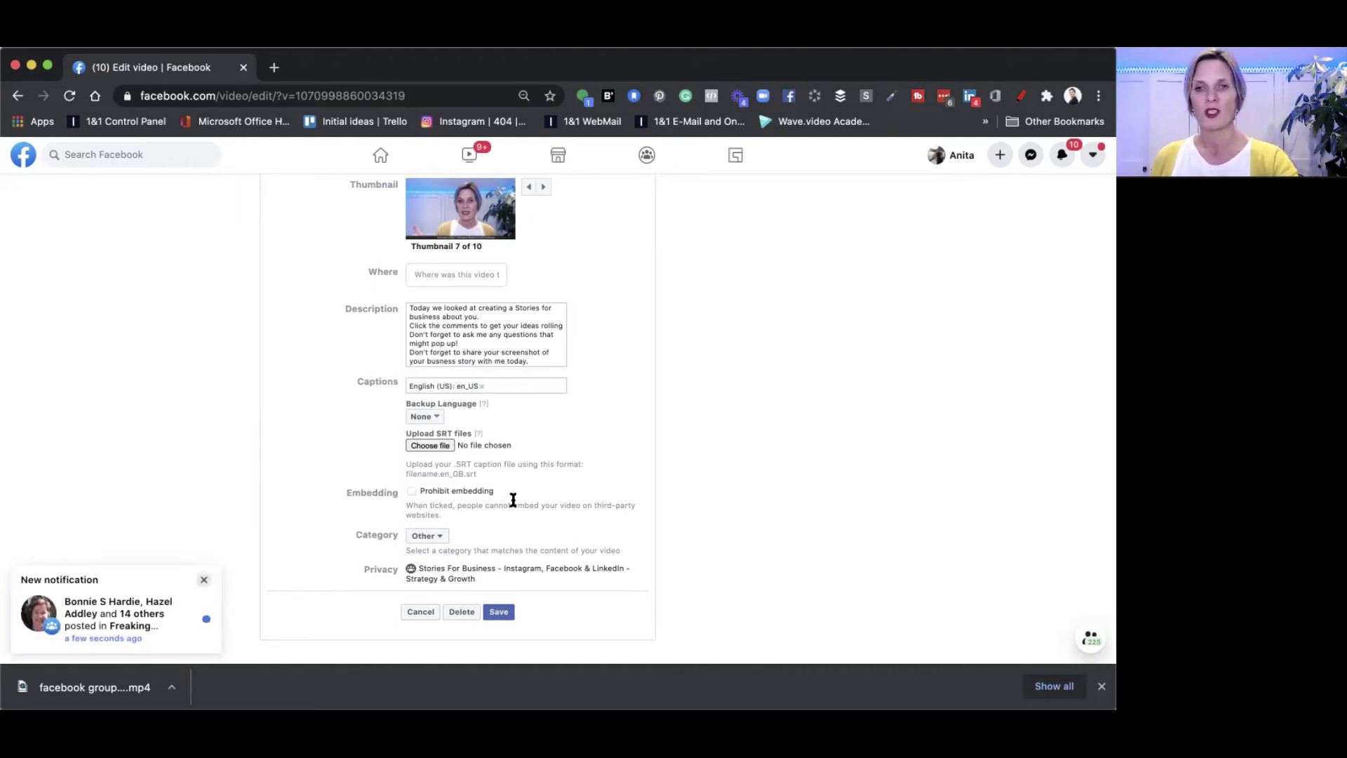
Pick Business from the Category dropdown in the Edit video form
scroll(513, 499, down, 2)
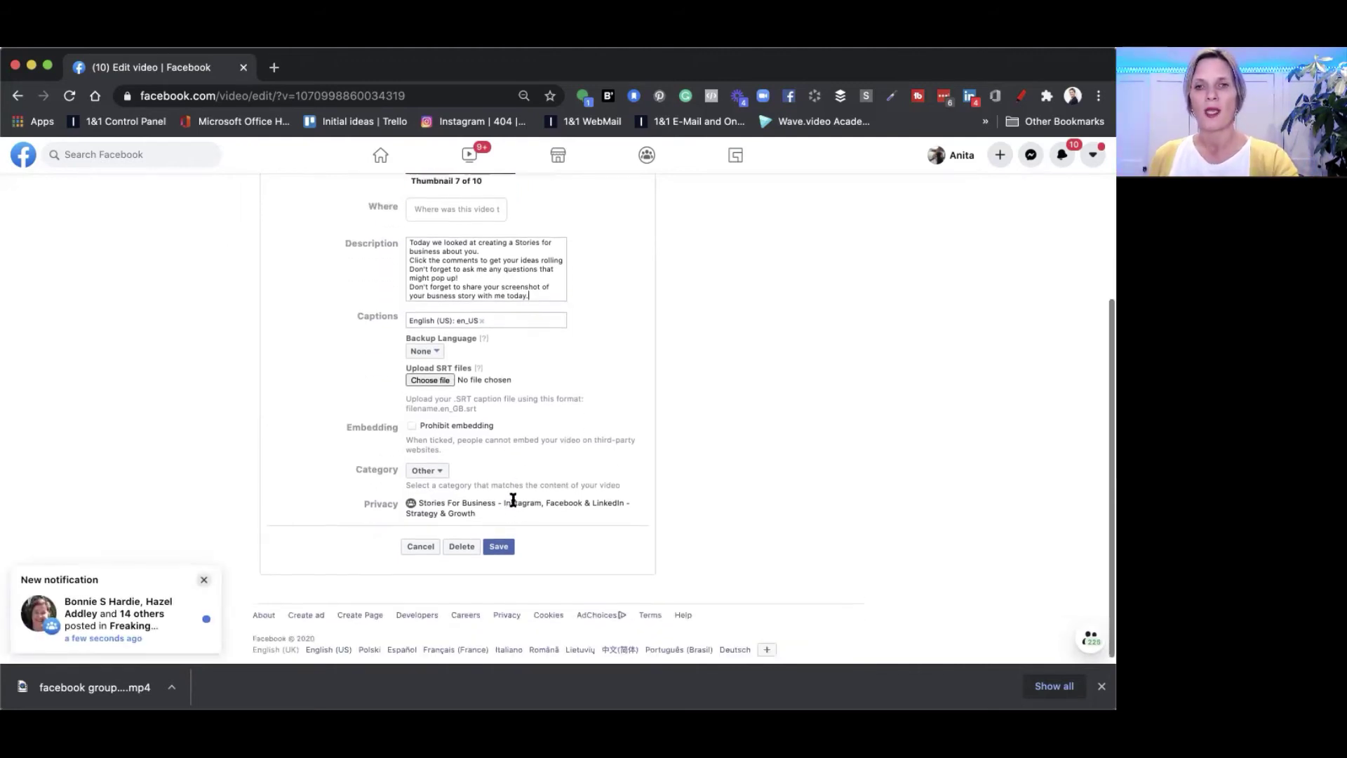
click(440, 468)
scroll(442, 393, up, 2)
scroll(444, 395, down, 1)
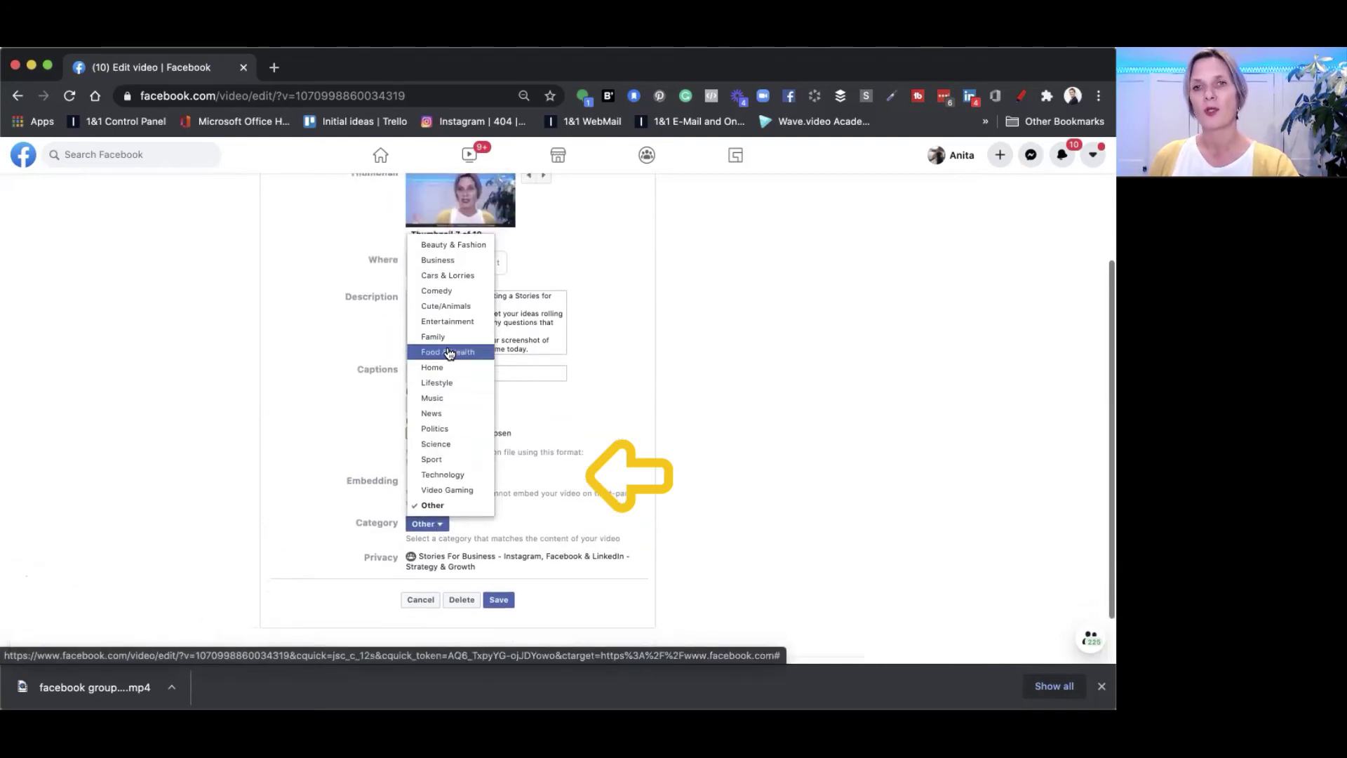
click(448, 260)
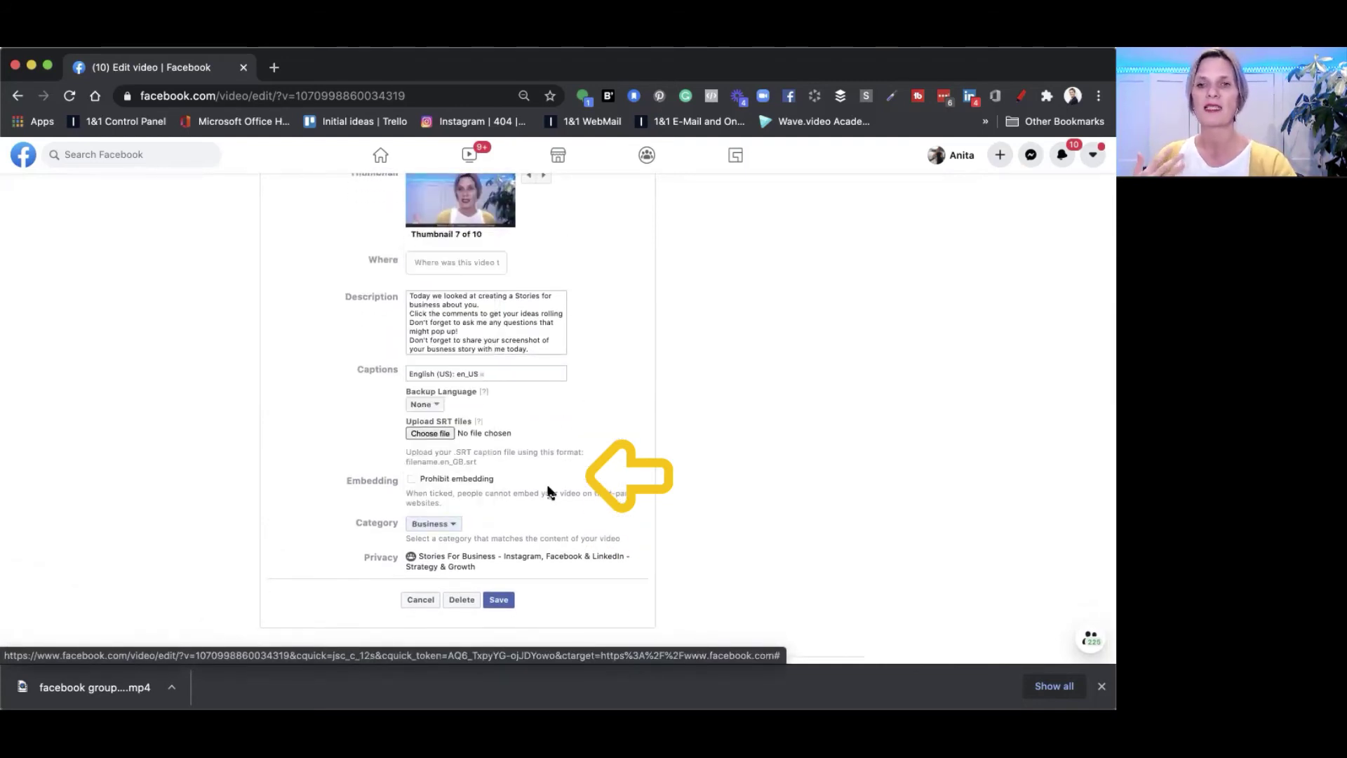
scroll(550, 492, down, 1)
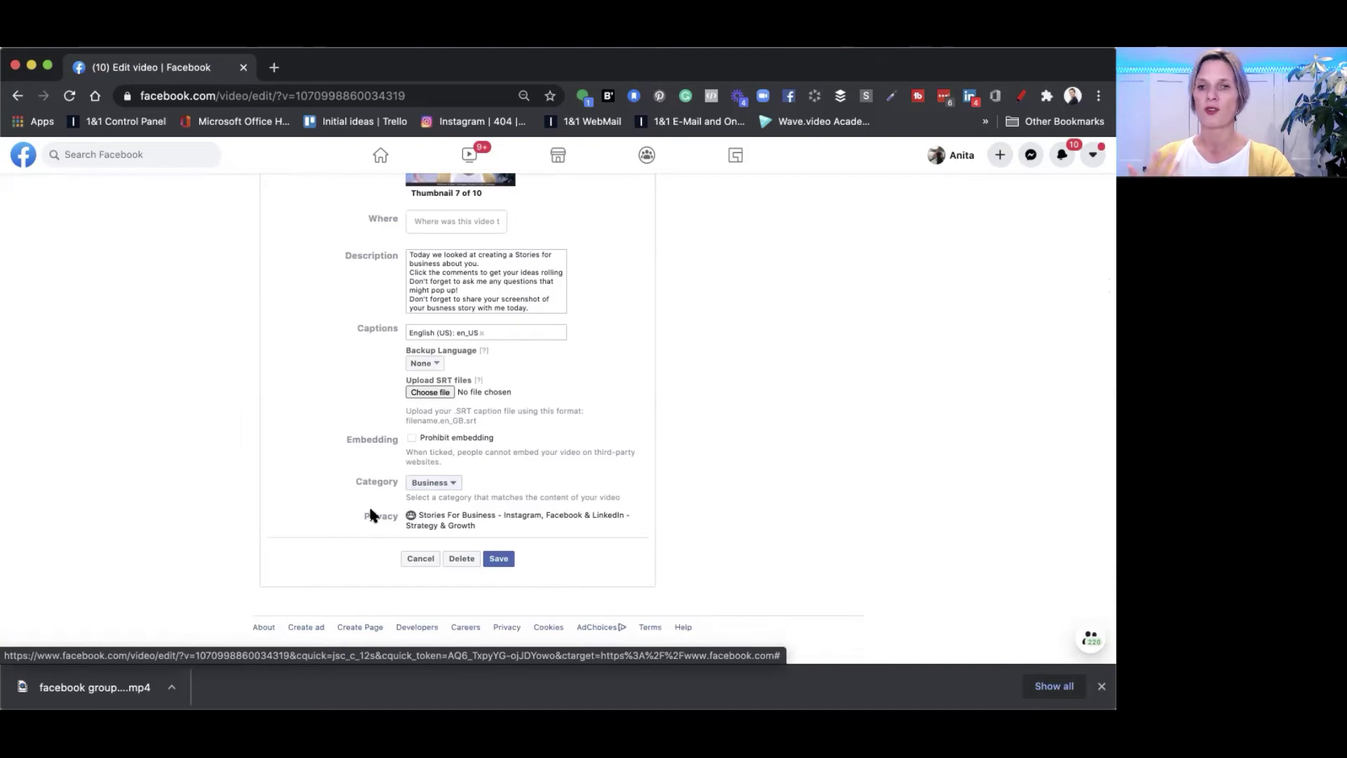
mouse_move(410, 516)
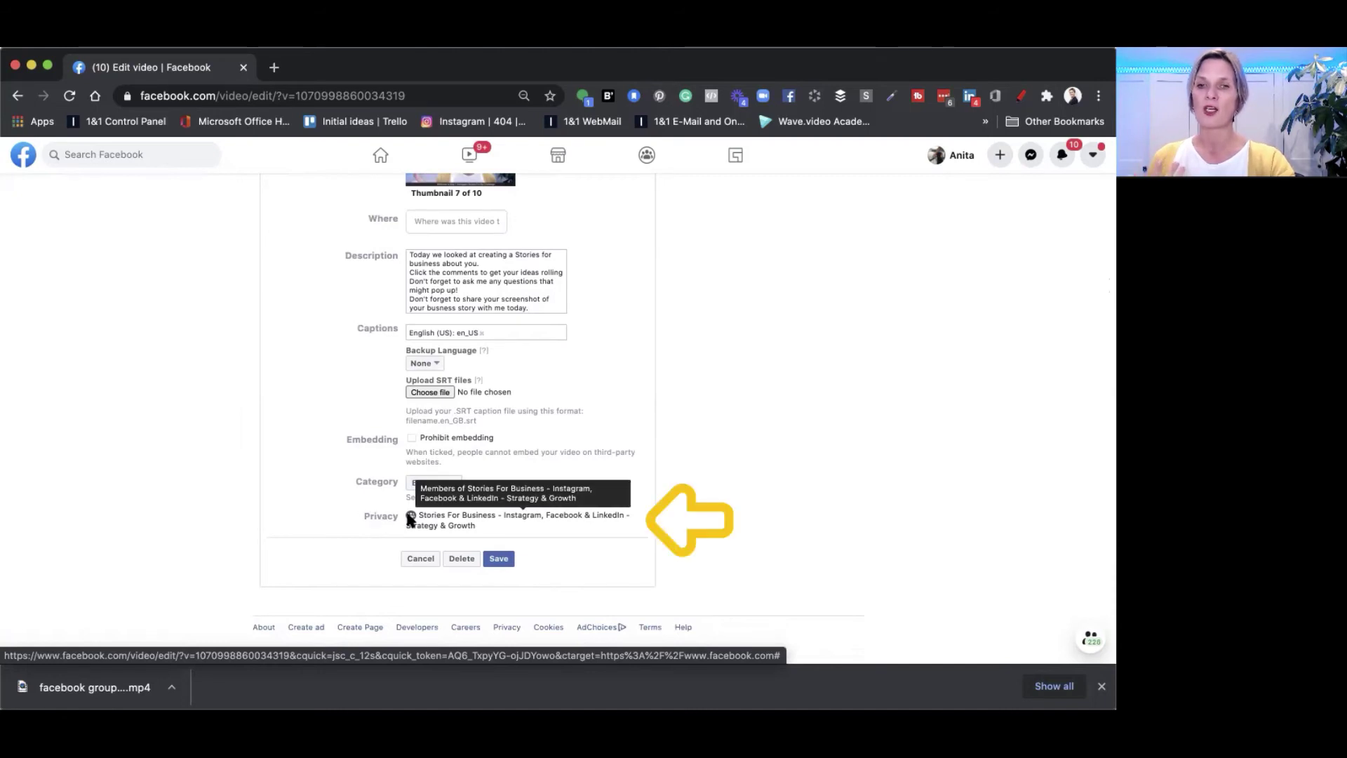
Save the video edits, close the viewer and reload the page
click(500, 559)
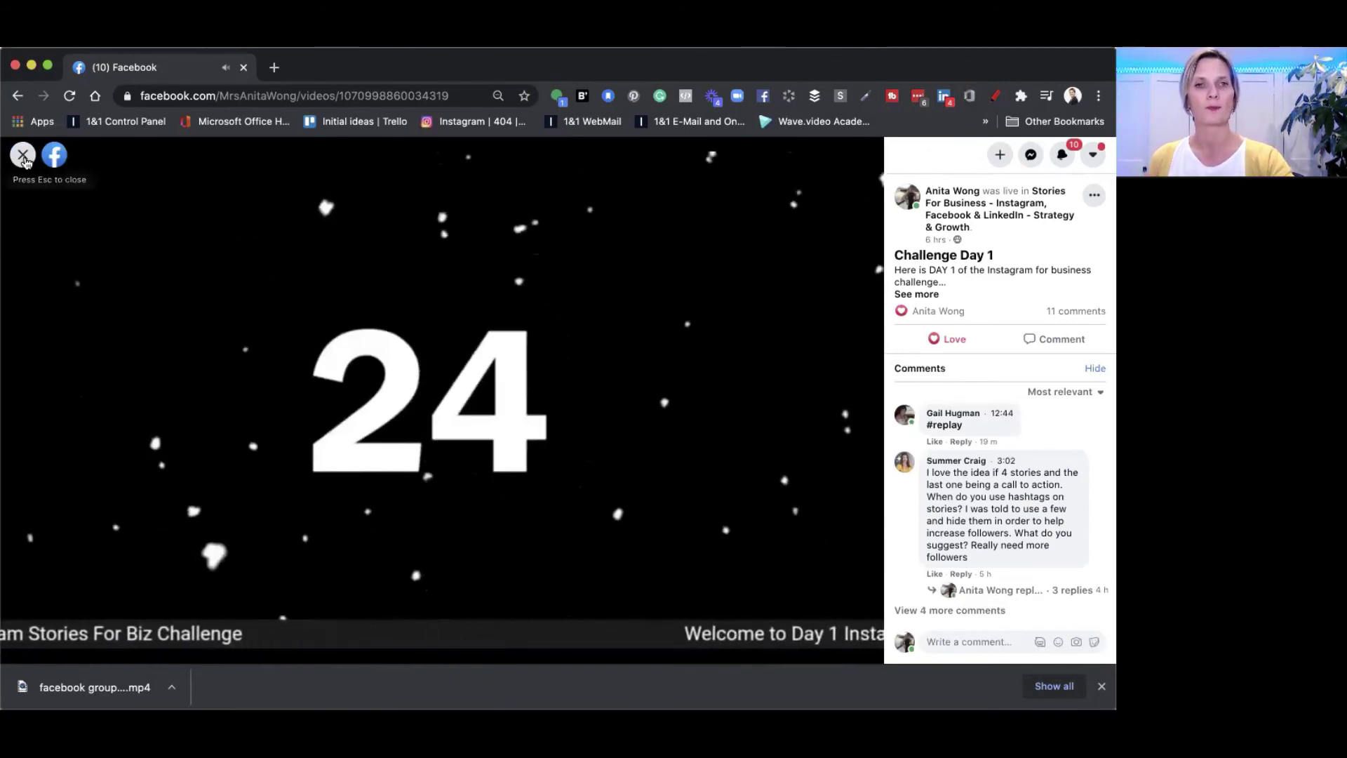
click(23, 155)
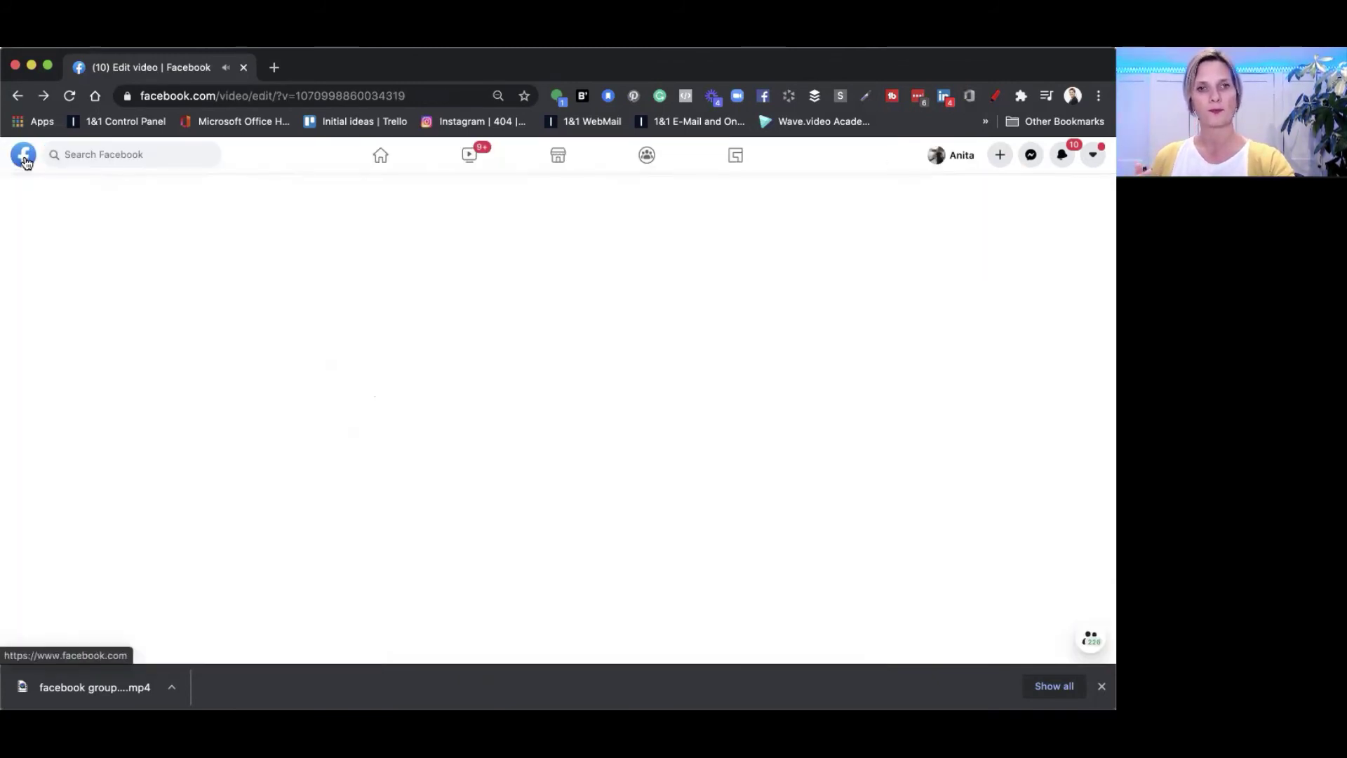
click(69, 98)
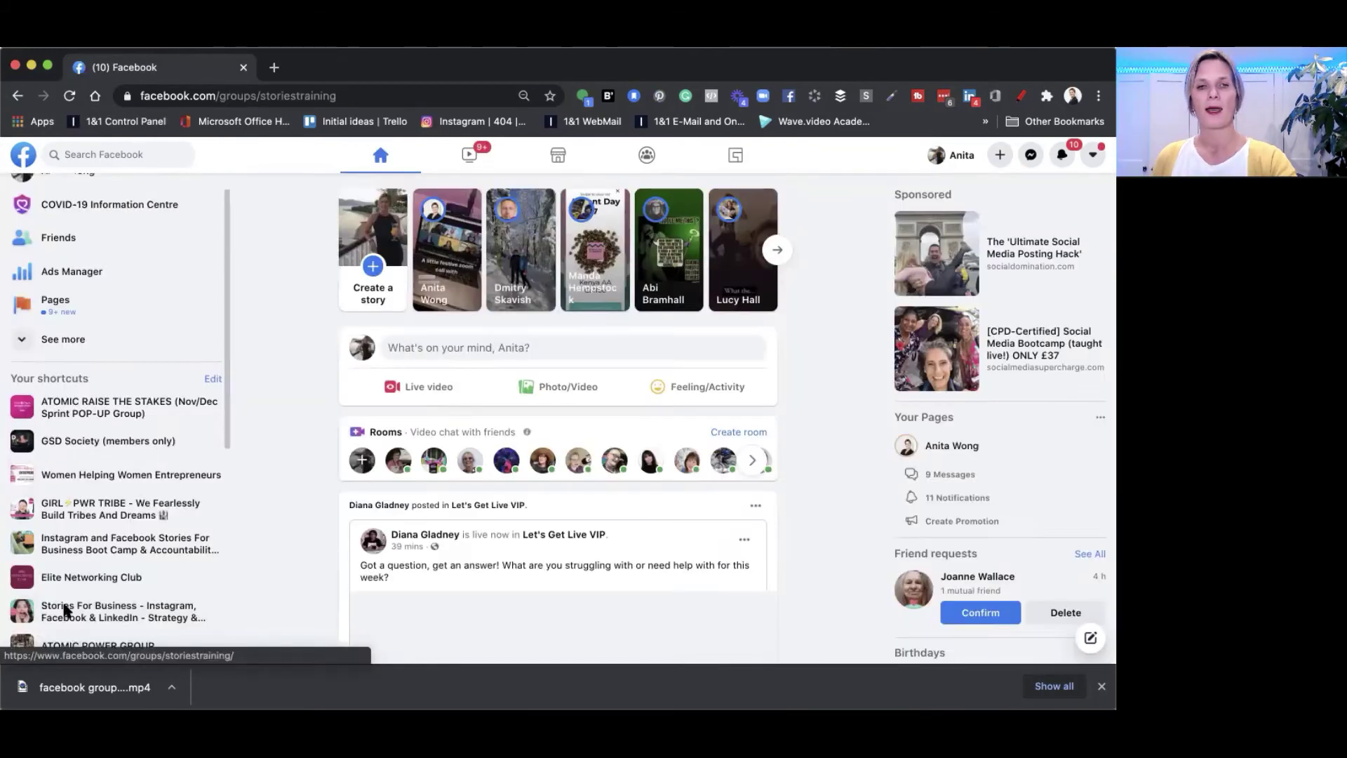
Go to the Stories For Business group page and reload it
click(64, 609)
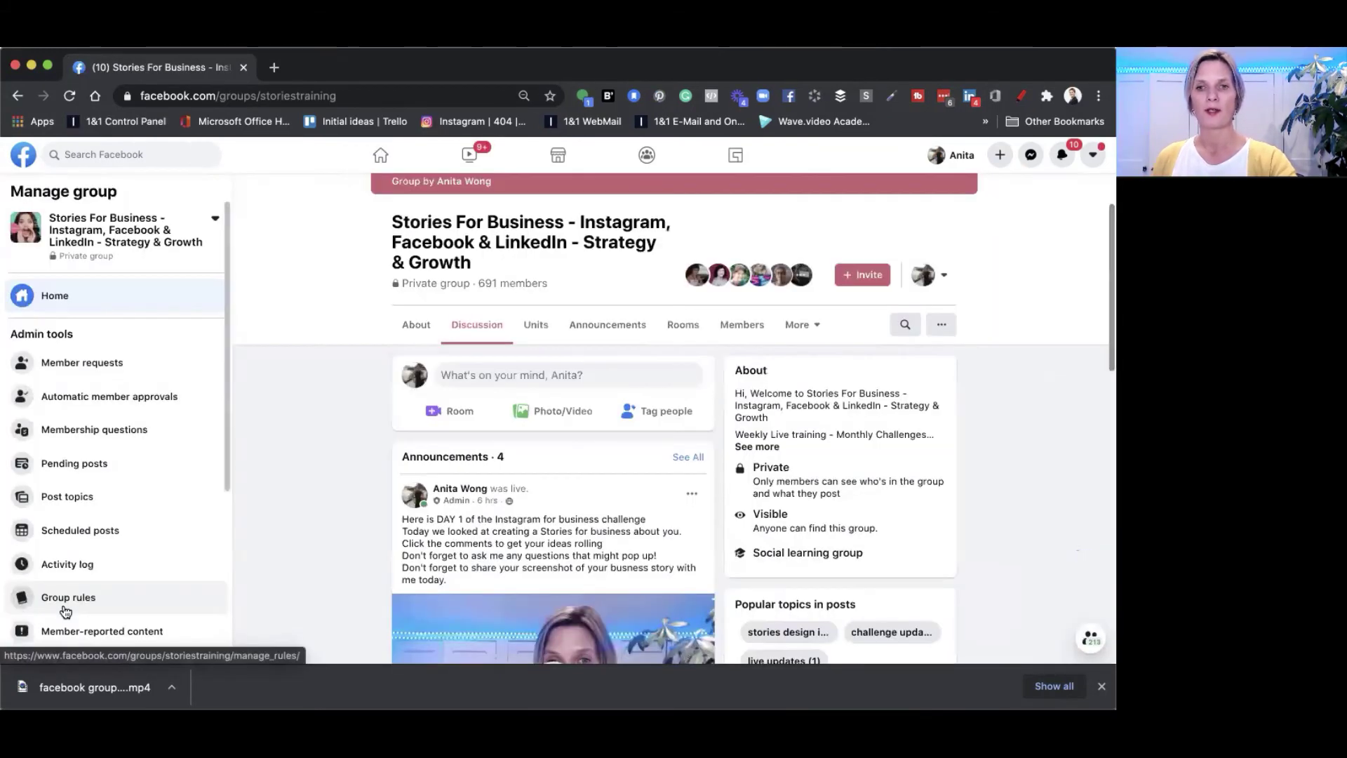
scroll(237, 570, down, 2)
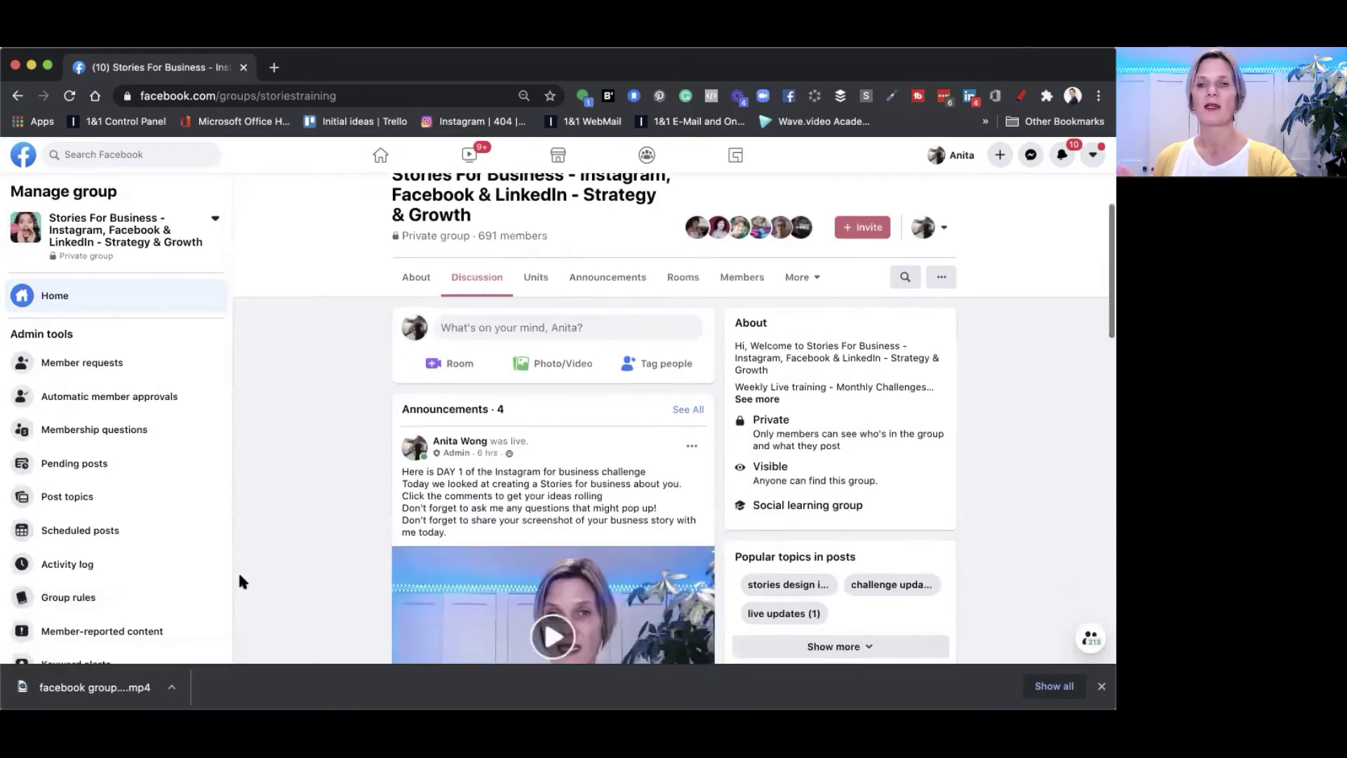
scroll(238, 571, up, 1)
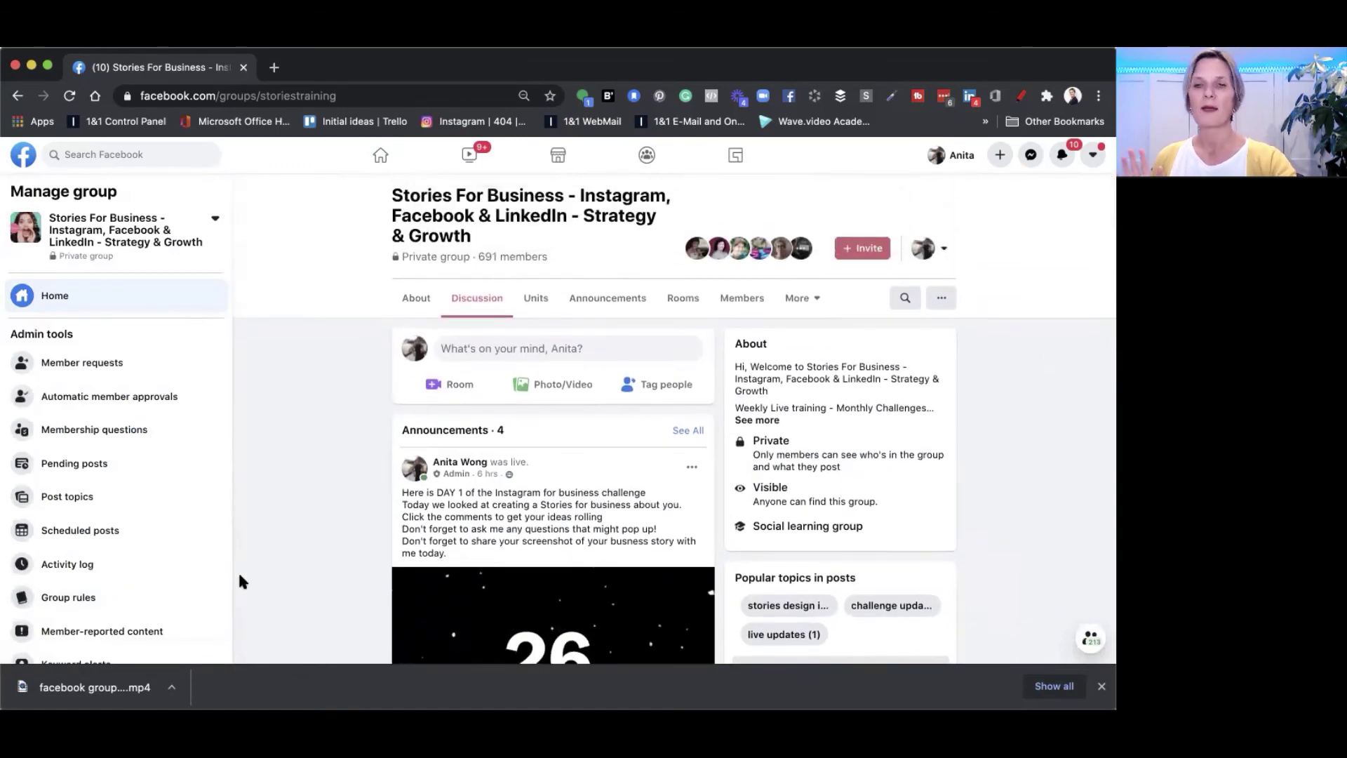
scroll(239, 576, down, 3)
scroll(238, 570, down, 1)
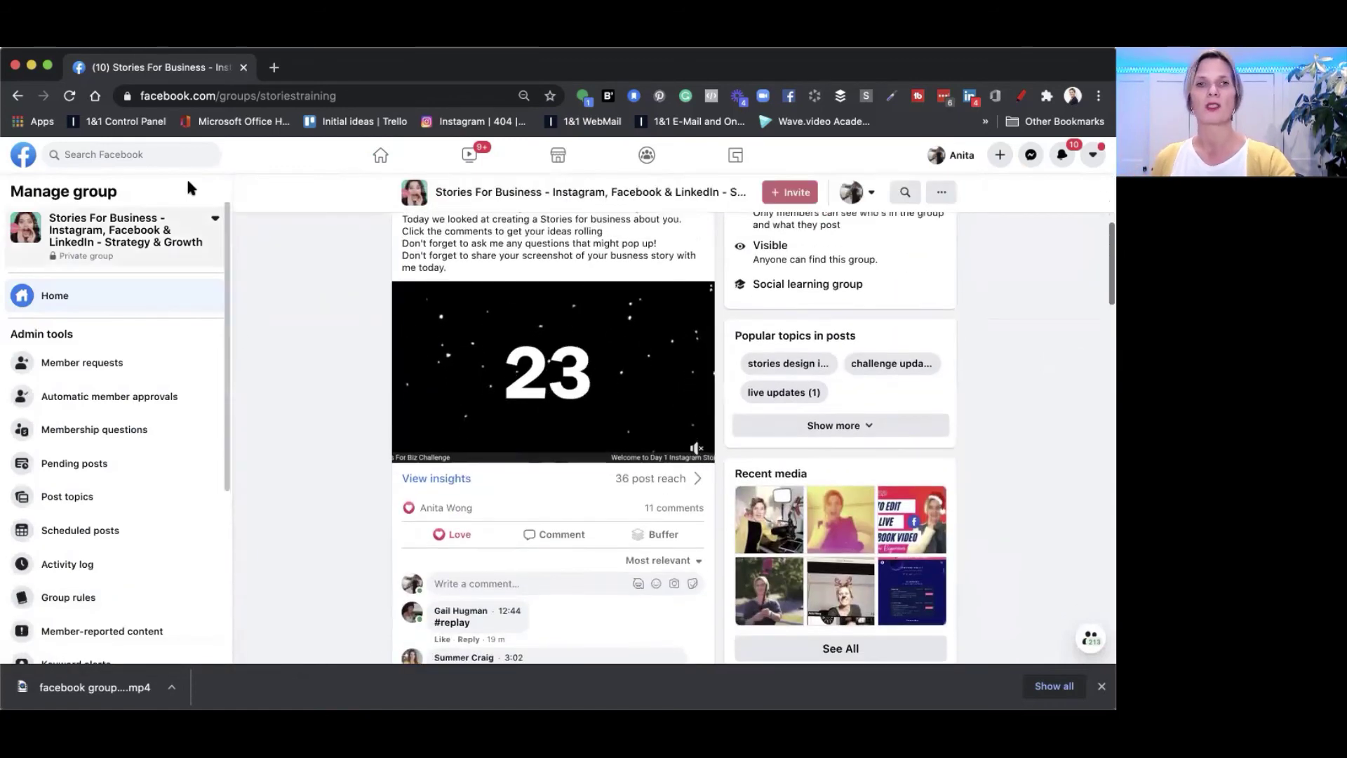
click(69, 96)
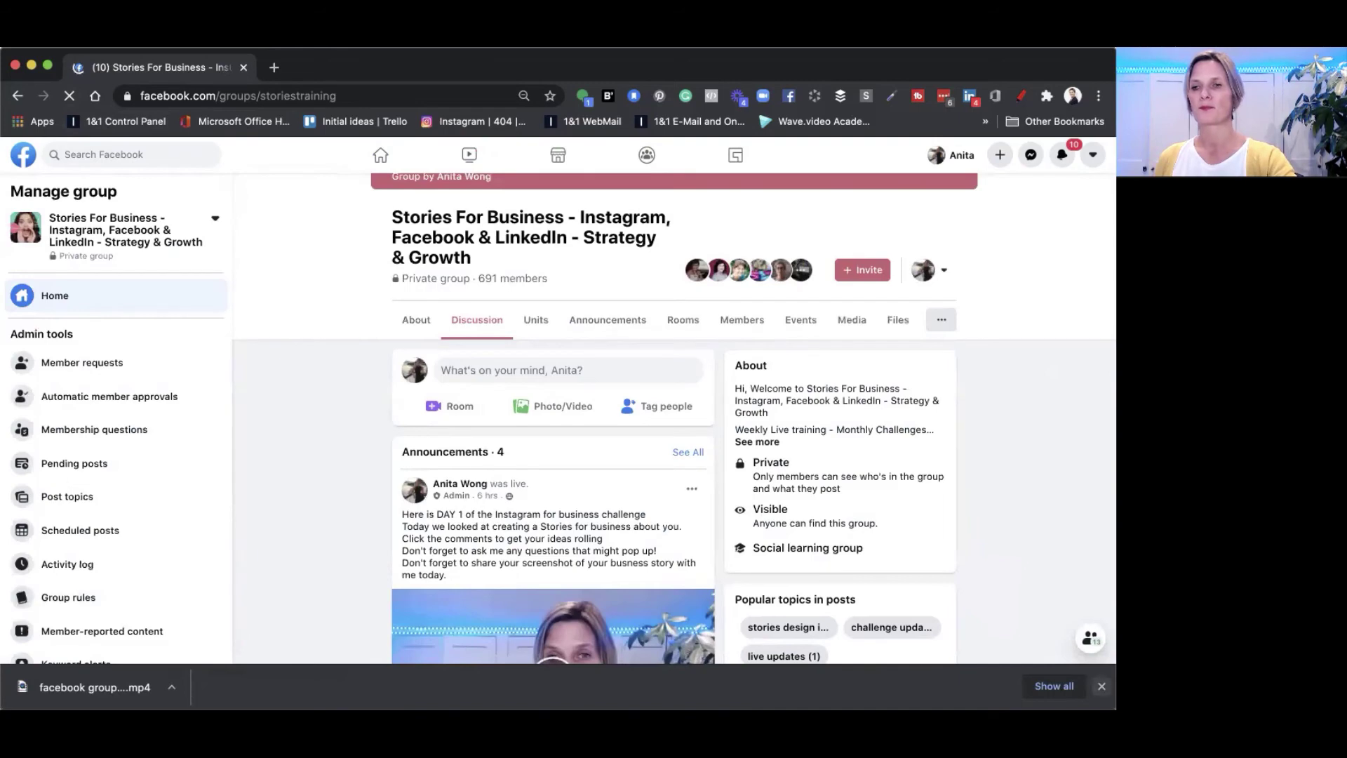
Dismiss the downloads bar and reload the group page to show the updated Day 1 video
click(1102, 686)
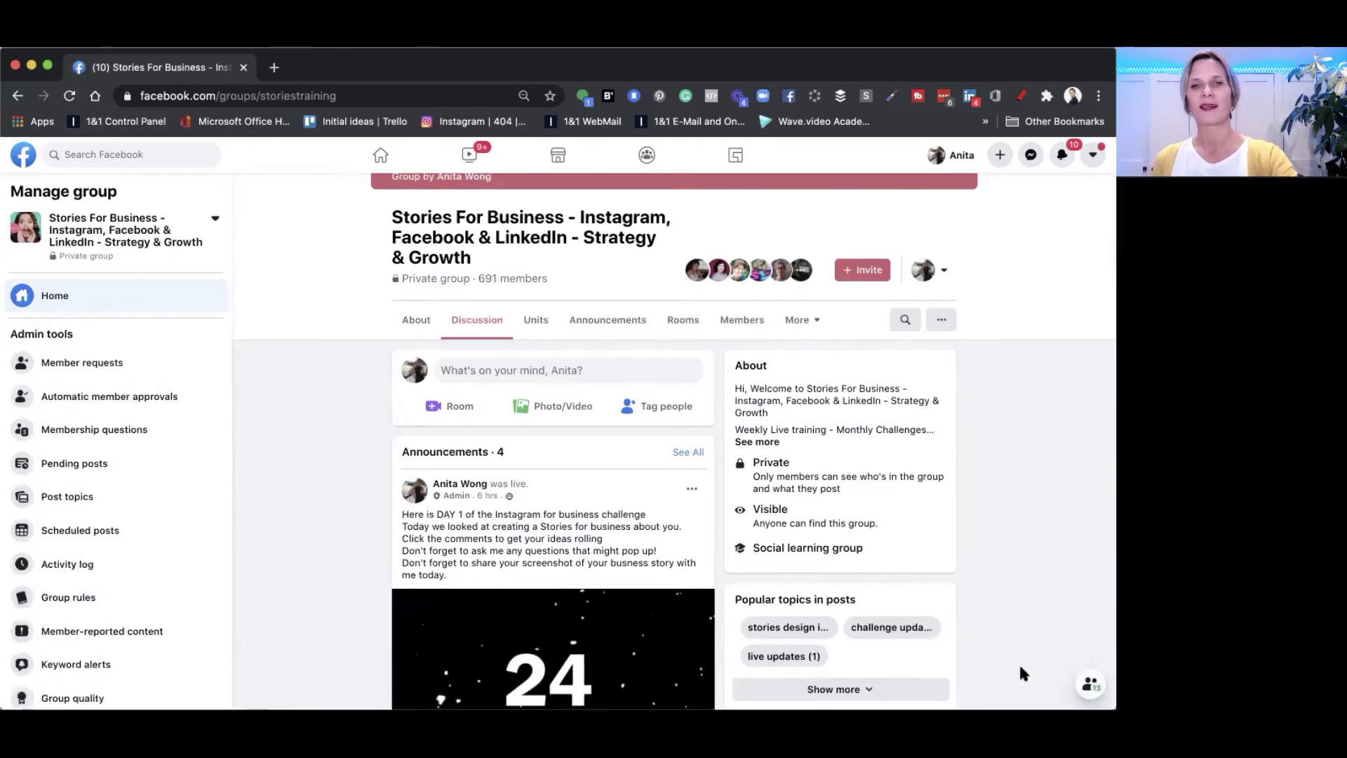
click(71, 97)
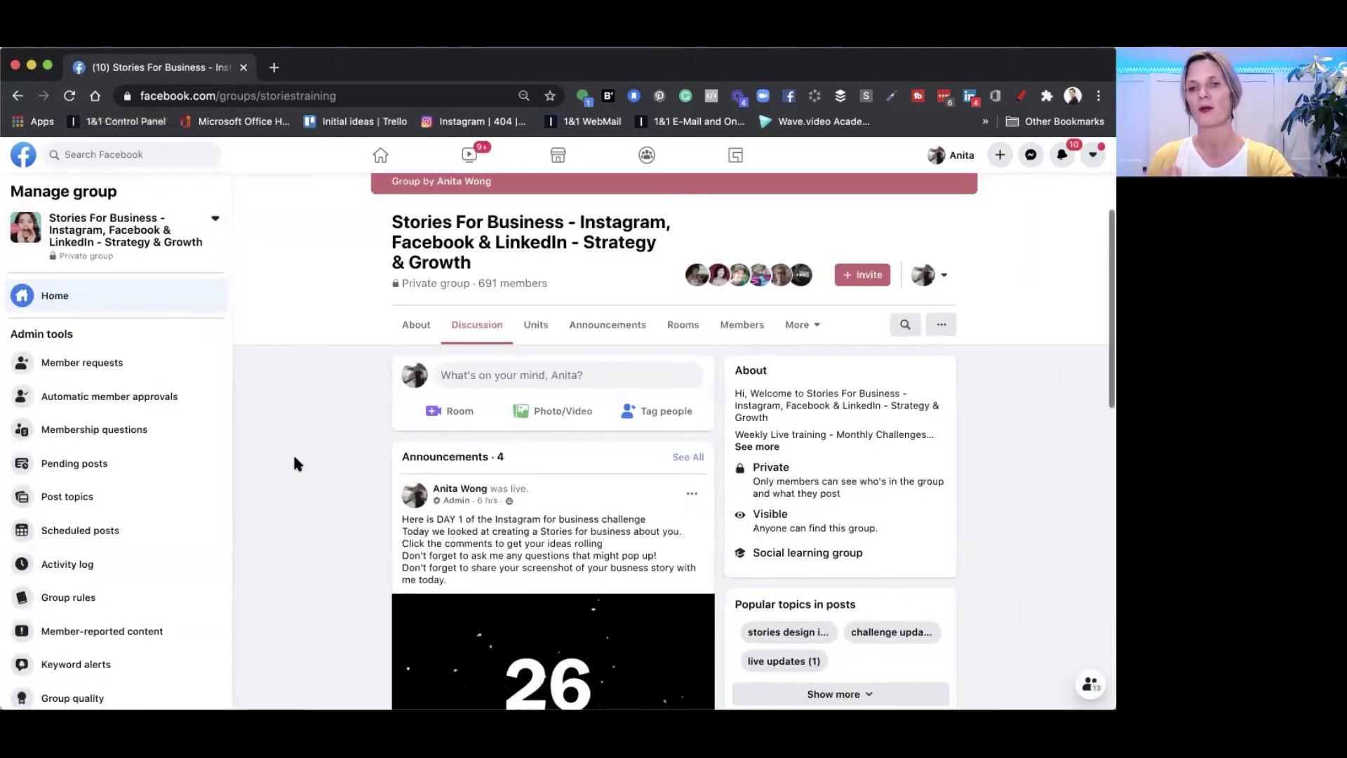
scroll(297, 473, down, 2)
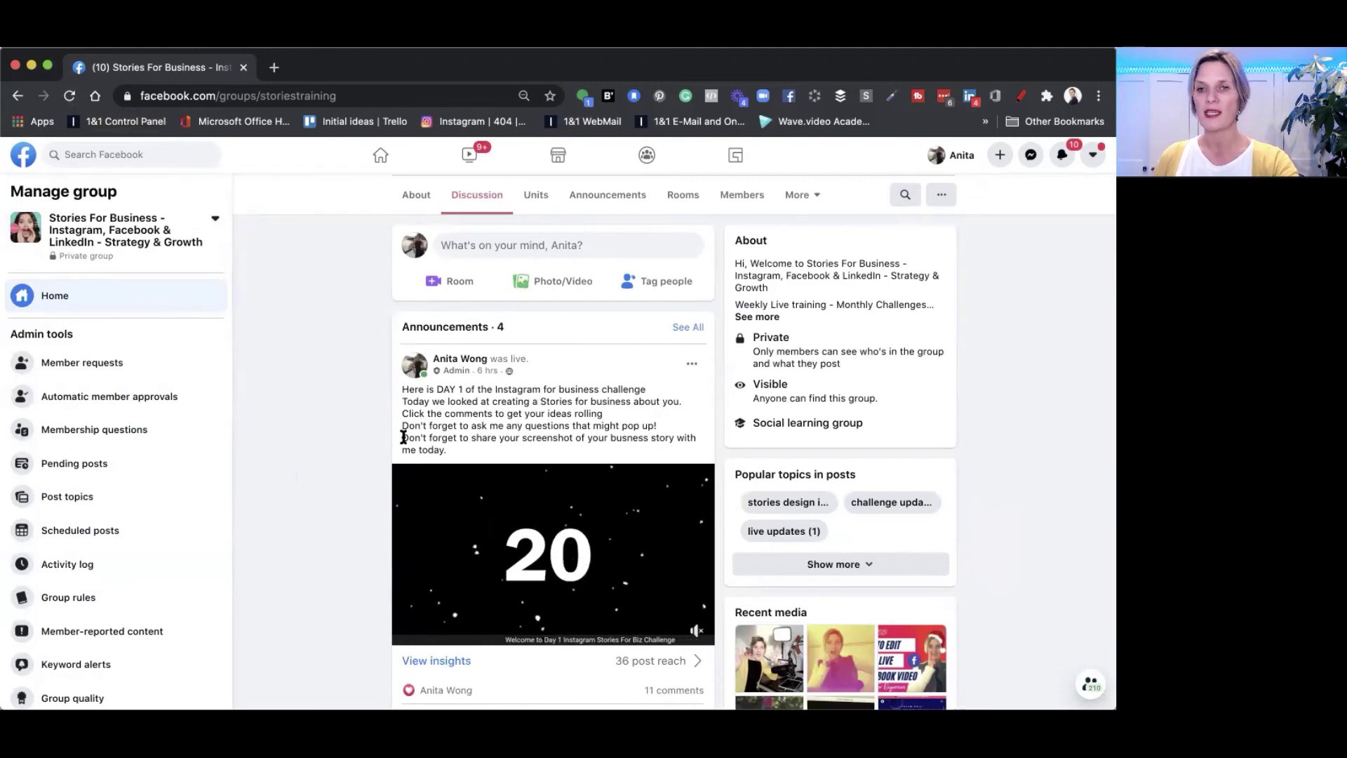
scroll(493, 451, down, 4)
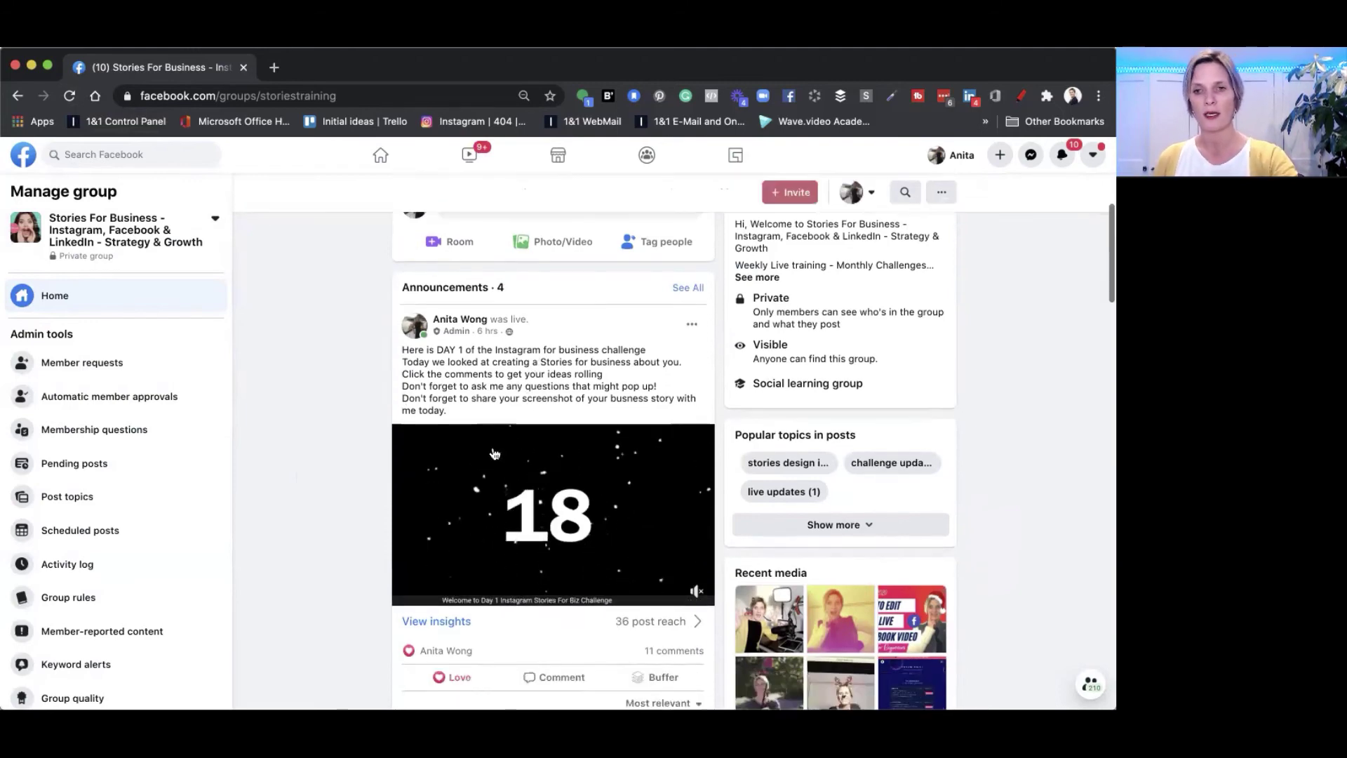
scroll(492, 447, up, 4)
scroll(492, 447, up, 3)
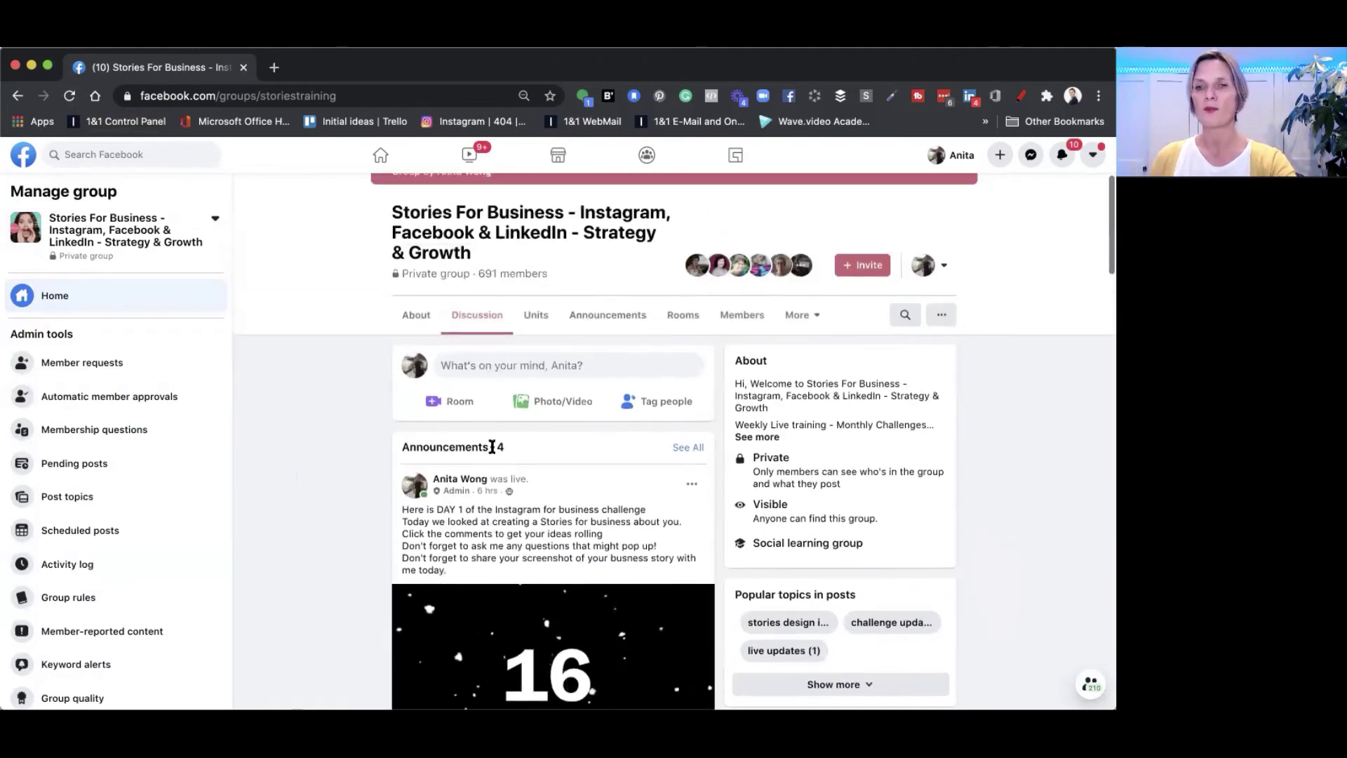
scroll(491, 443, down, 4)
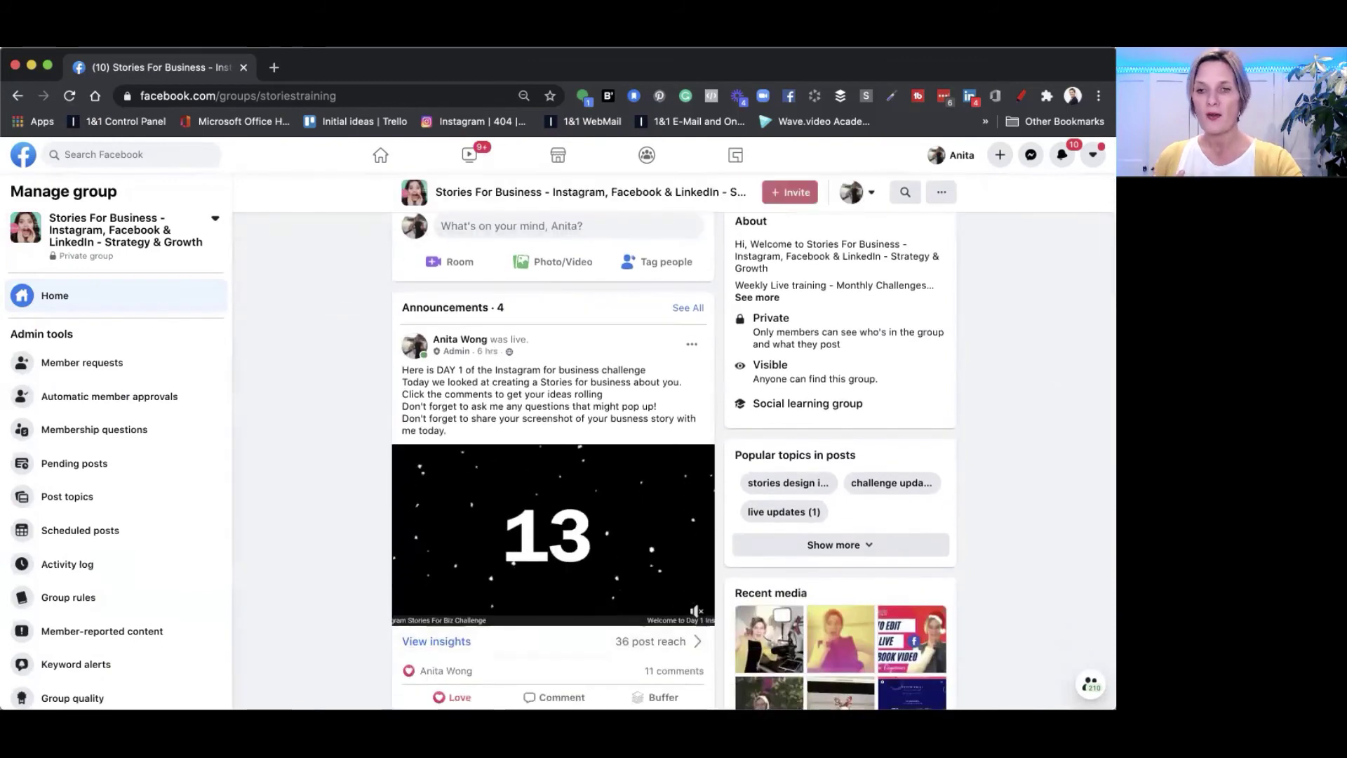